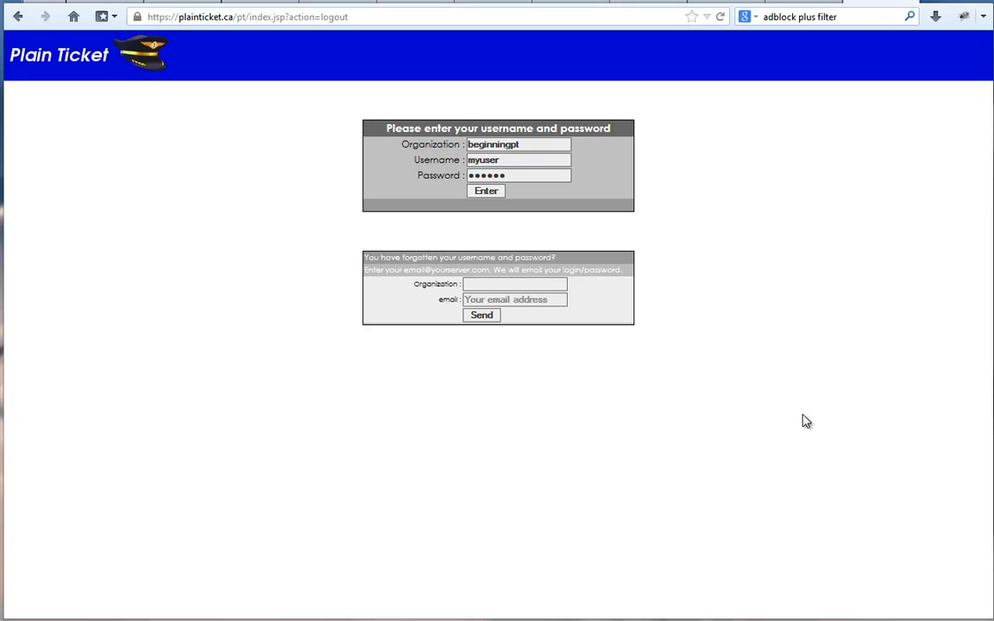
Log in to Plain Ticket and open the user management page in the configuration section.
{"action": "left_click", "coordinate": [488, 191]}
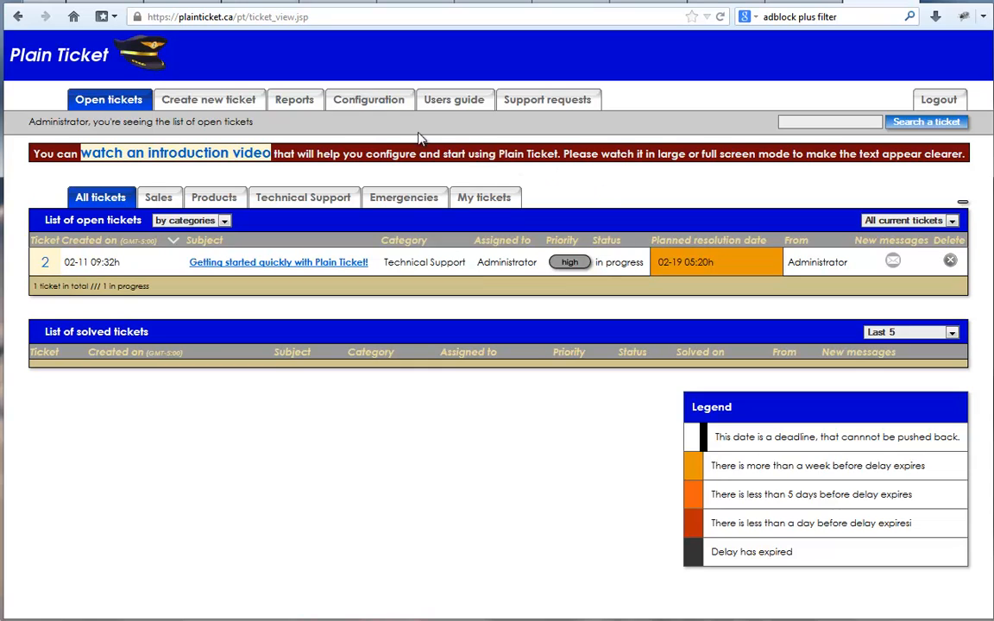
{"action": "left_click", "coordinate": [361, 110]}
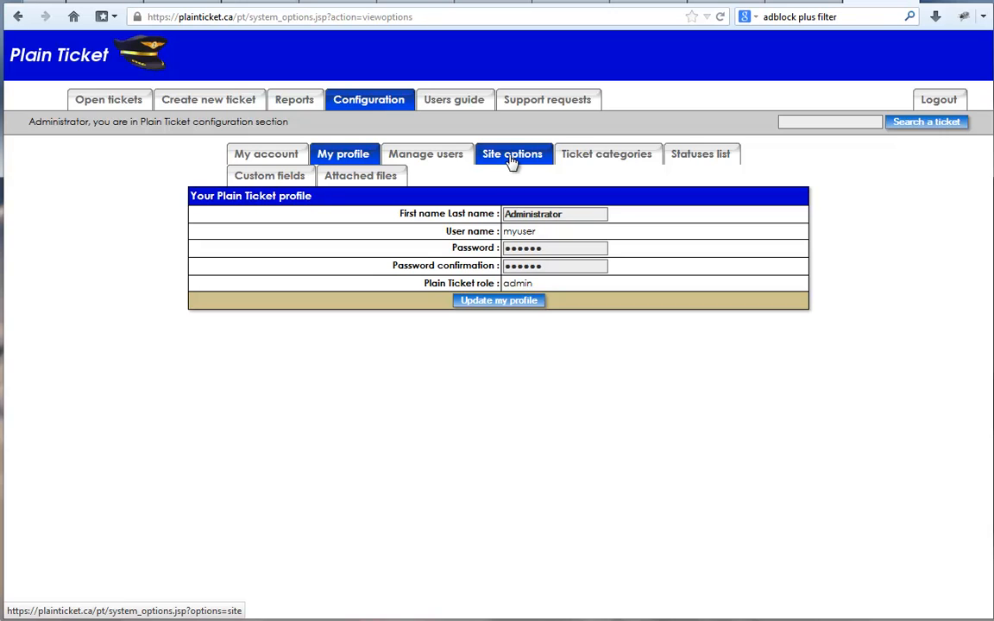
{"action": "left_click", "coordinate": [405, 159]}
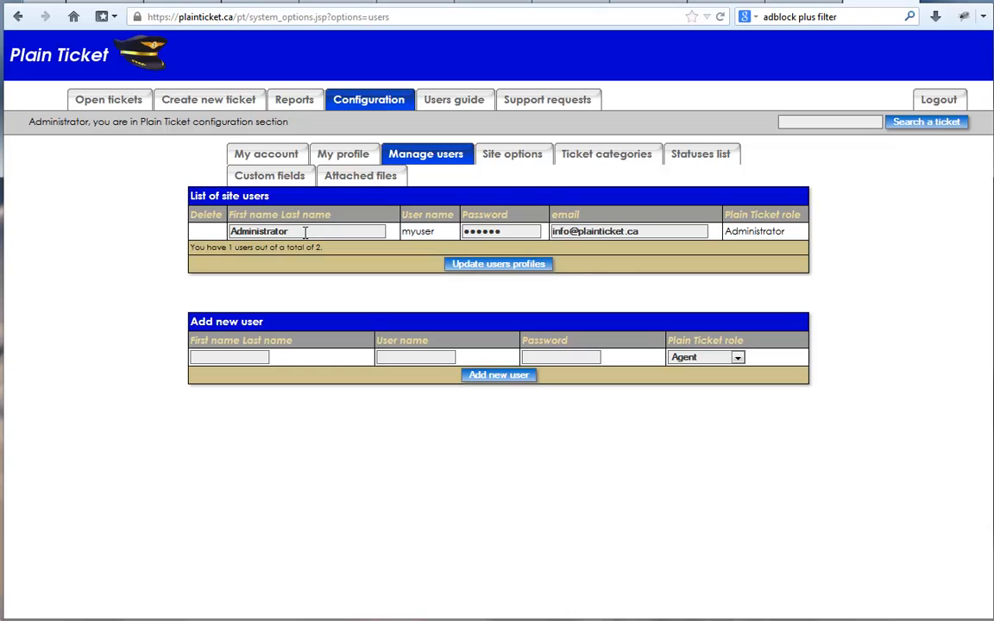
{"action": "left_click_drag", "start_coordinate": [228, 248], "coordinate": [352, 261]}
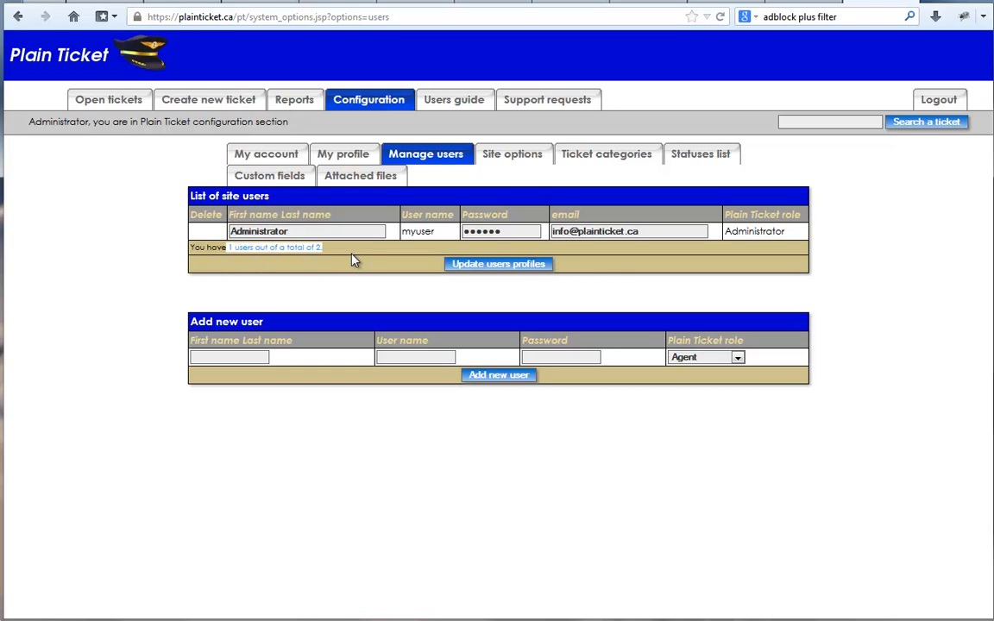
Add a new Agent user with full name Test User, username tuser and a password.
{"action": "left_click", "coordinate": [240, 358]}
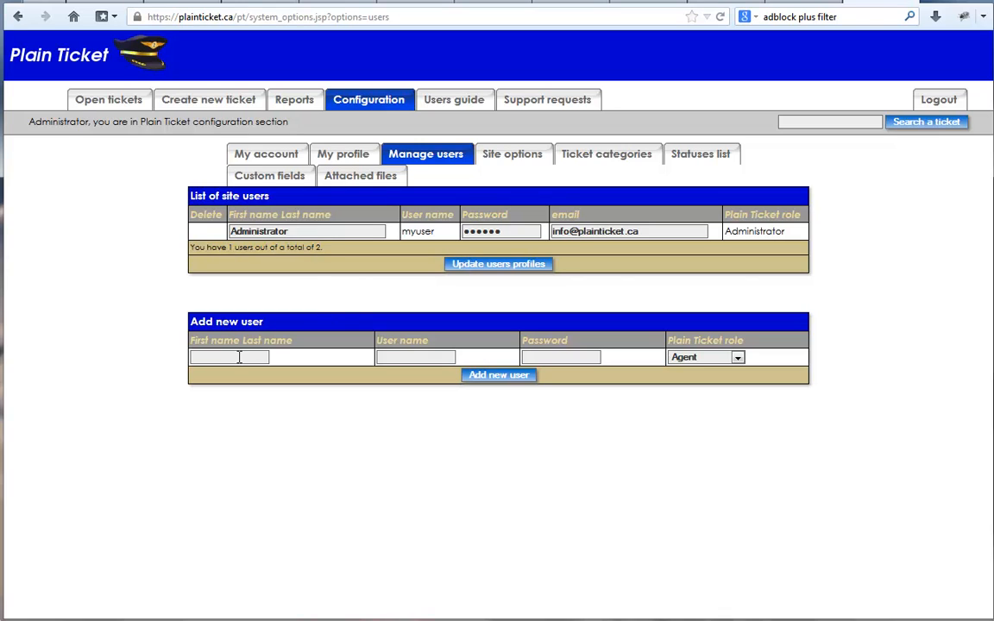
{"action": "type", "text": "Test User"}
{"action": "key", "text": "Tab"}
{"action": "type", "text": "tuser"}
{"action": "key", "text": "Tab"}
{"action": "type", "text": "123456"}
{"action": "key", "text": "Tab"}
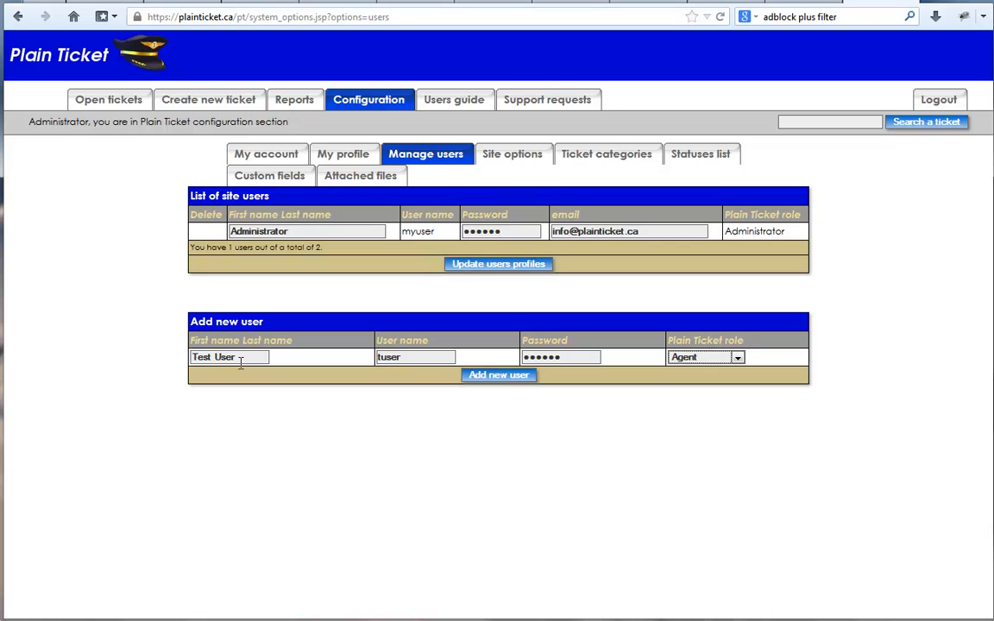
{"action": "left_click", "coordinate": [501, 377]}
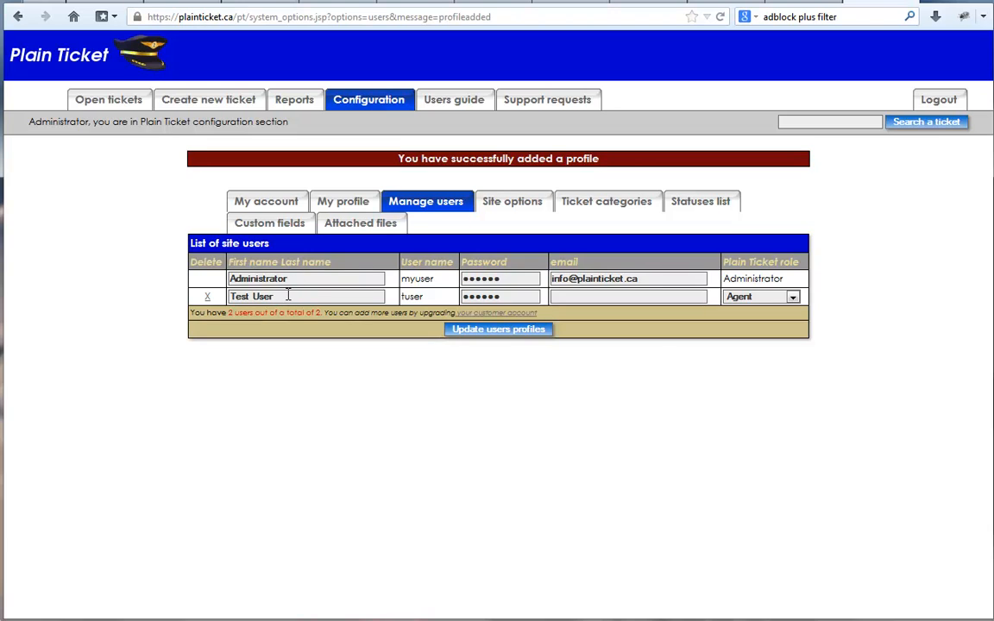
Examine the available roles for Test User, the ticket categories list and the category tabs of open tickets.
{"action": "left_click", "coordinate": [794, 298]}
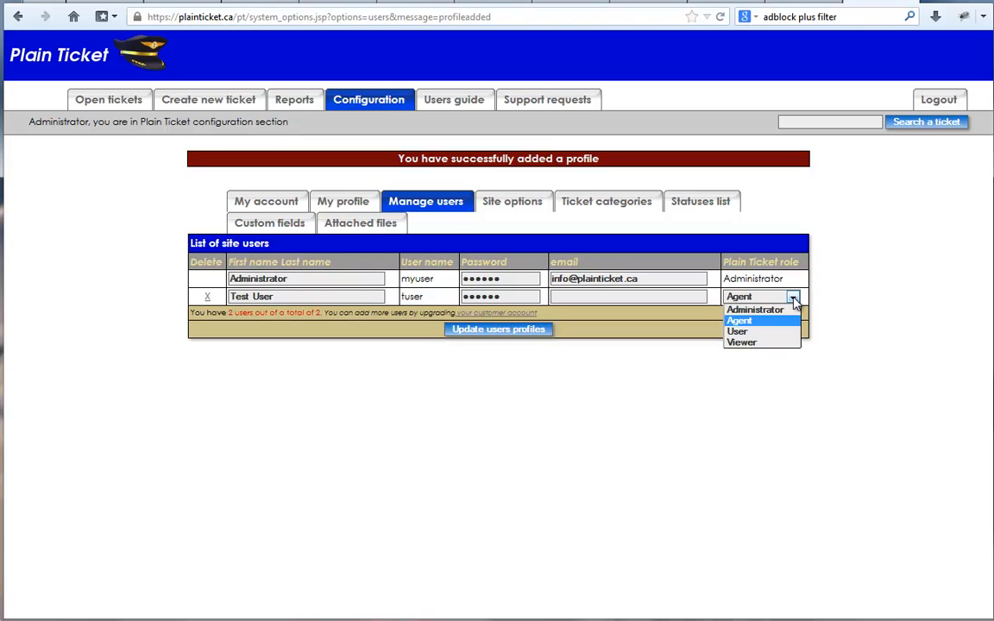
{"action": "left_click", "coordinate": [608, 223]}
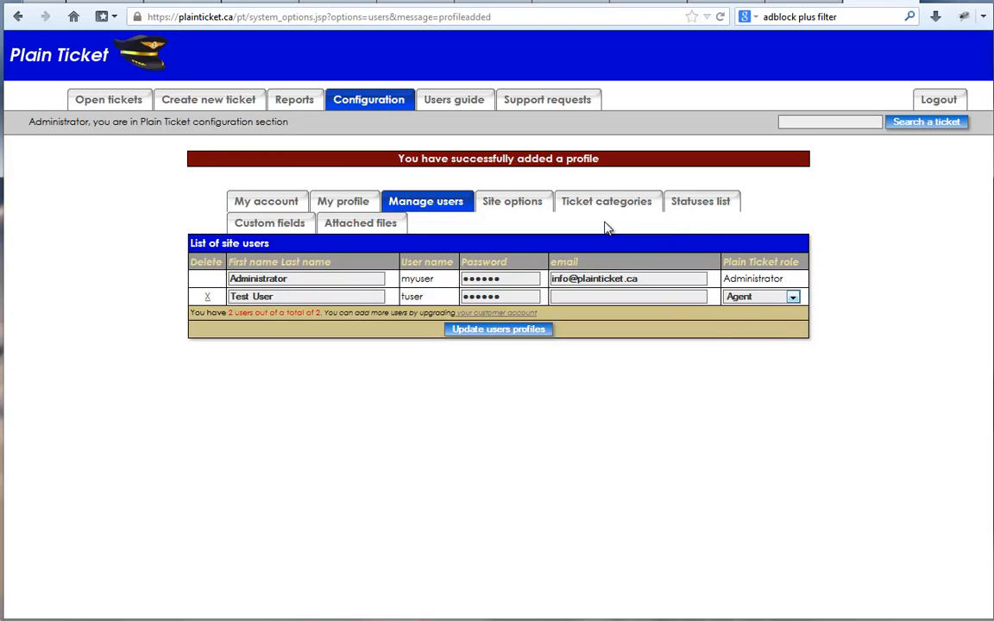
{"action": "left_click", "coordinate": [602, 207]}
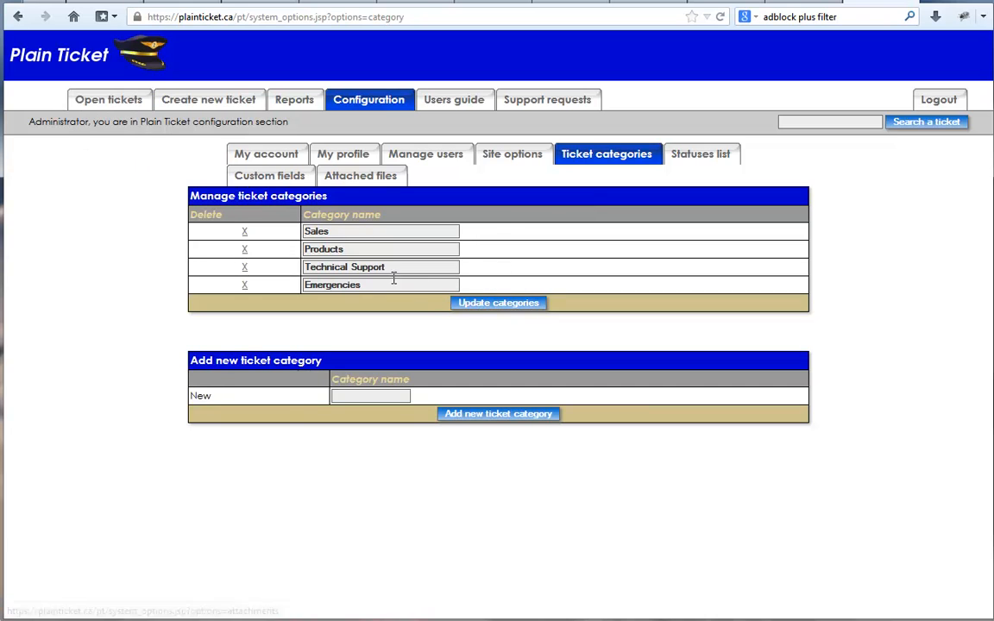
{"action": "left_click_drag", "start_coordinate": [306, 236], "coordinate": [308, 270]}
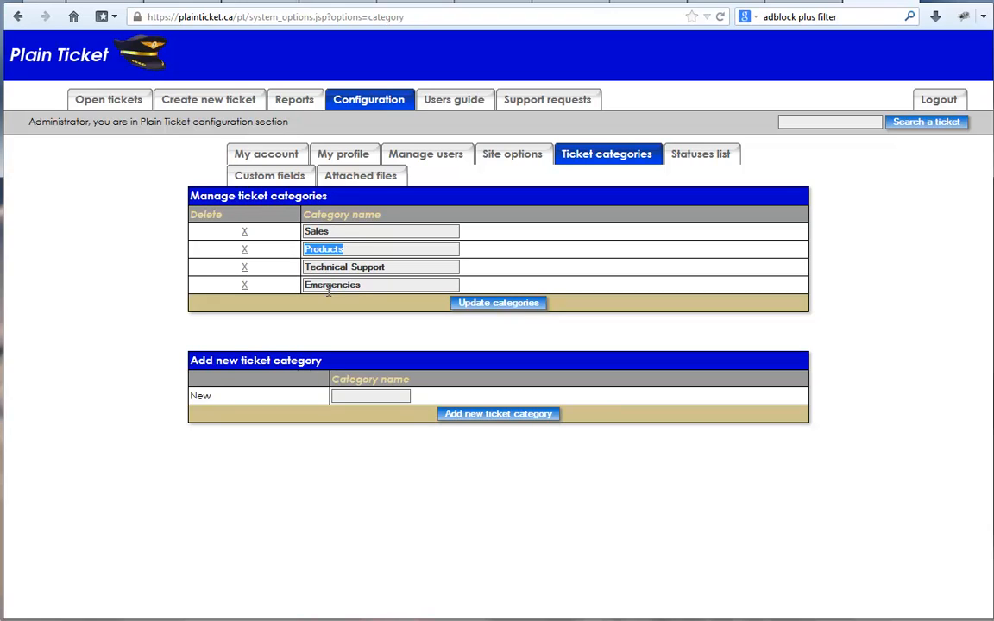
{"action": "left_click", "coordinate": [100, 116]}
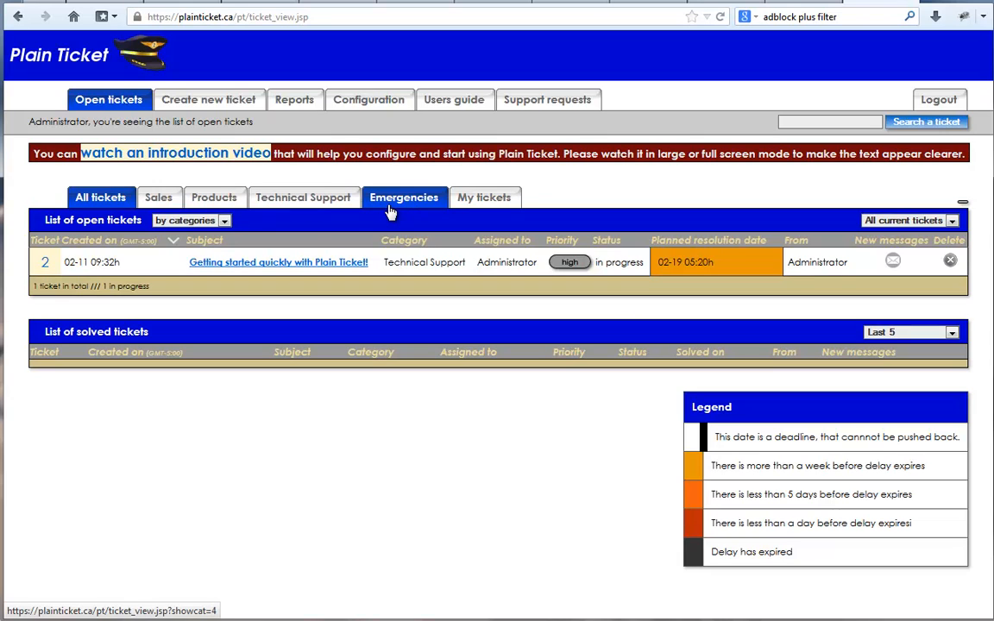
{"action": "left_click", "coordinate": [335, 106]}
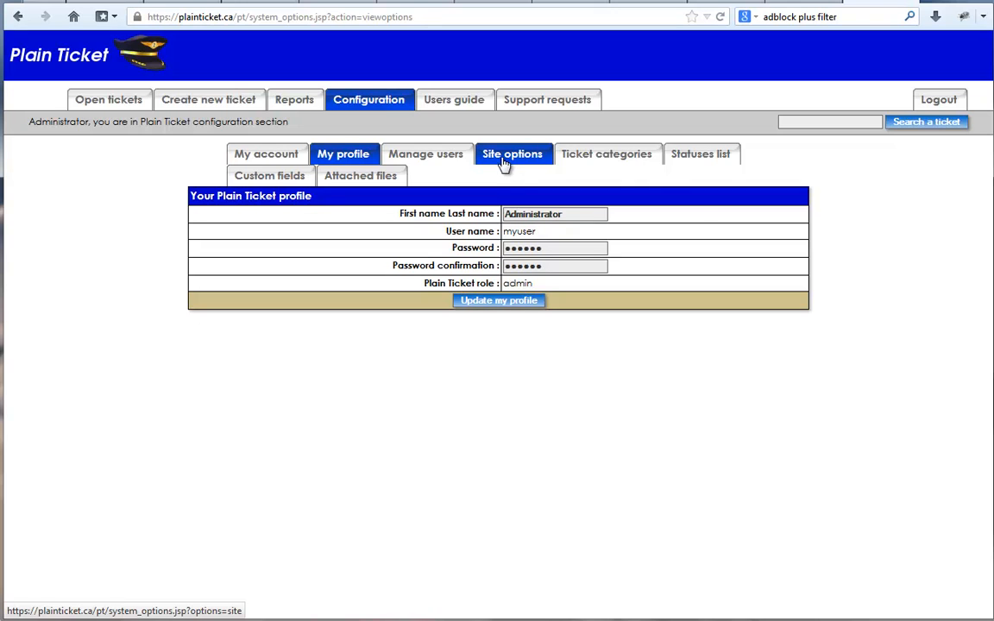
{"action": "left_click", "coordinate": [621, 161]}
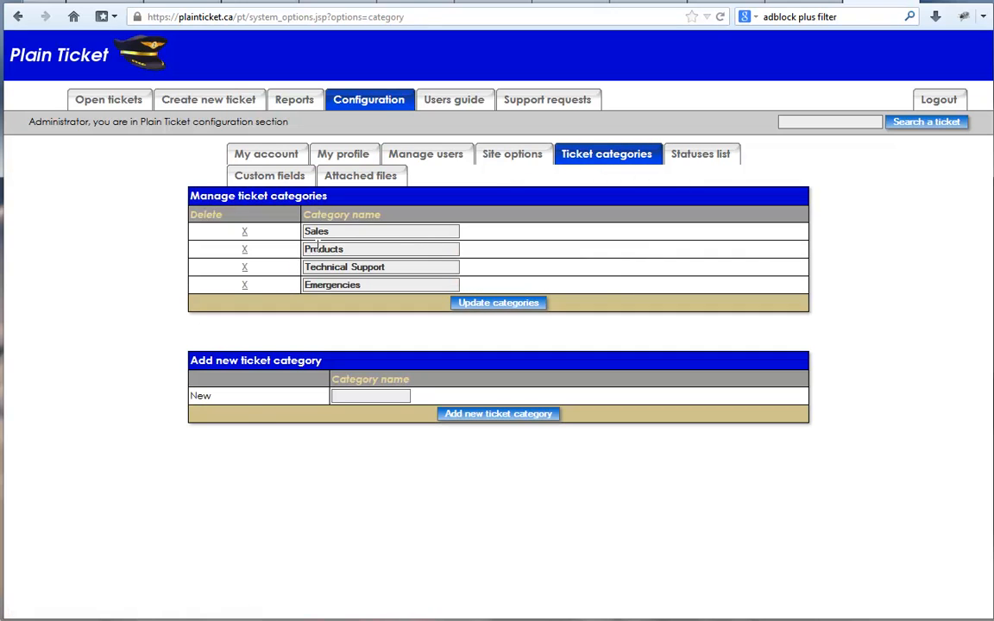
Rename the Sales category to Sales Leads and Technical Support to Onsite support, and save the categories.
{"action": "left_click_drag", "start_coordinate": [304, 250], "coordinate": [421, 264]}
{"action": "left_click", "coordinate": [379, 229]}
{"action": "type", "text": "Leads"}
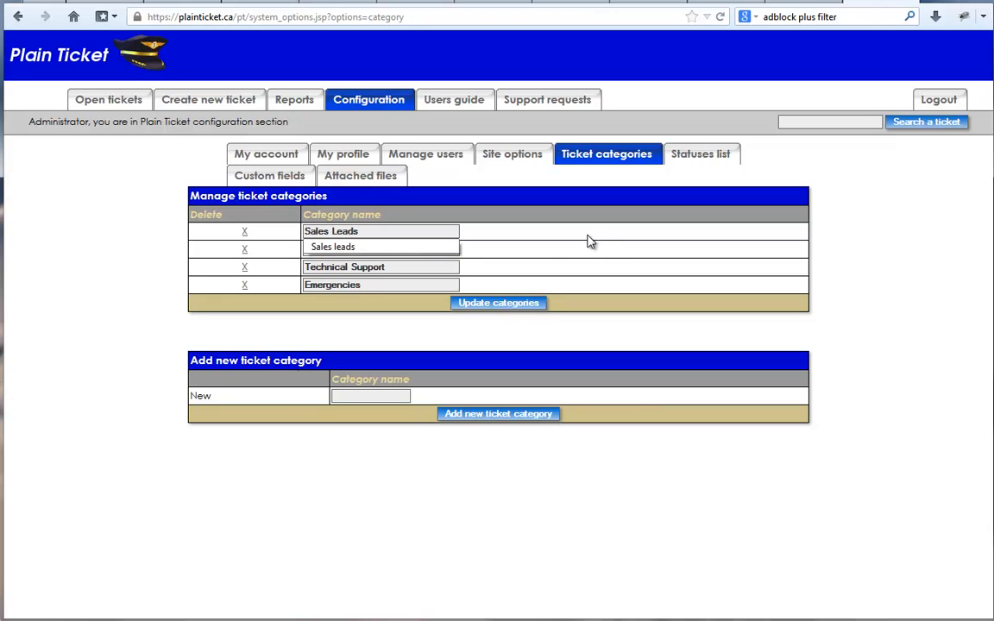
{"action": "key", "text": "Escape"}
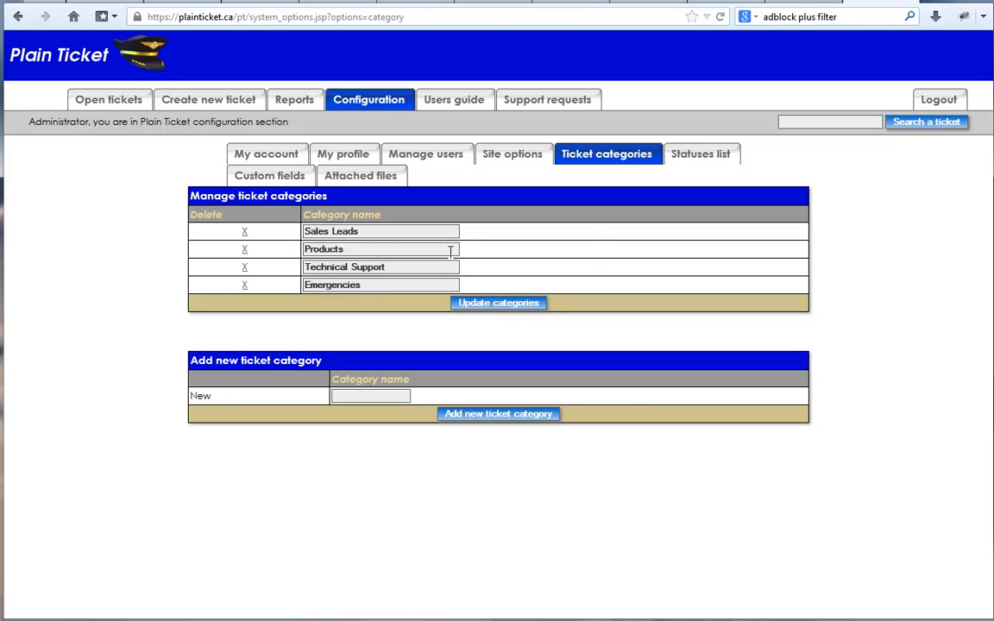
{"action": "left_click_drag", "start_coordinate": [385, 267], "coordinate": [185, 271]}
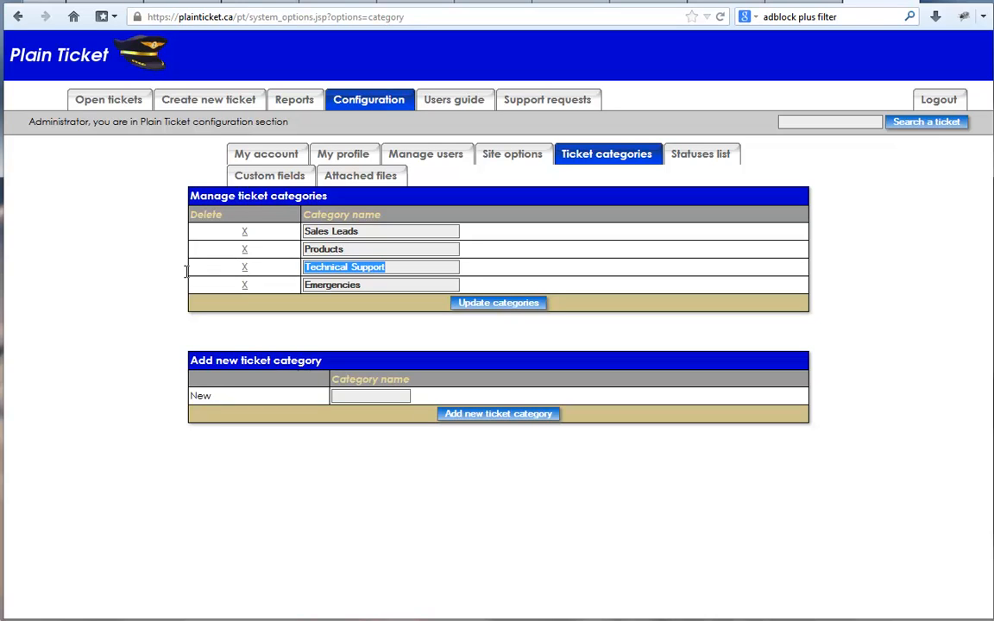
{"action": "type", "text": "Onsite"}
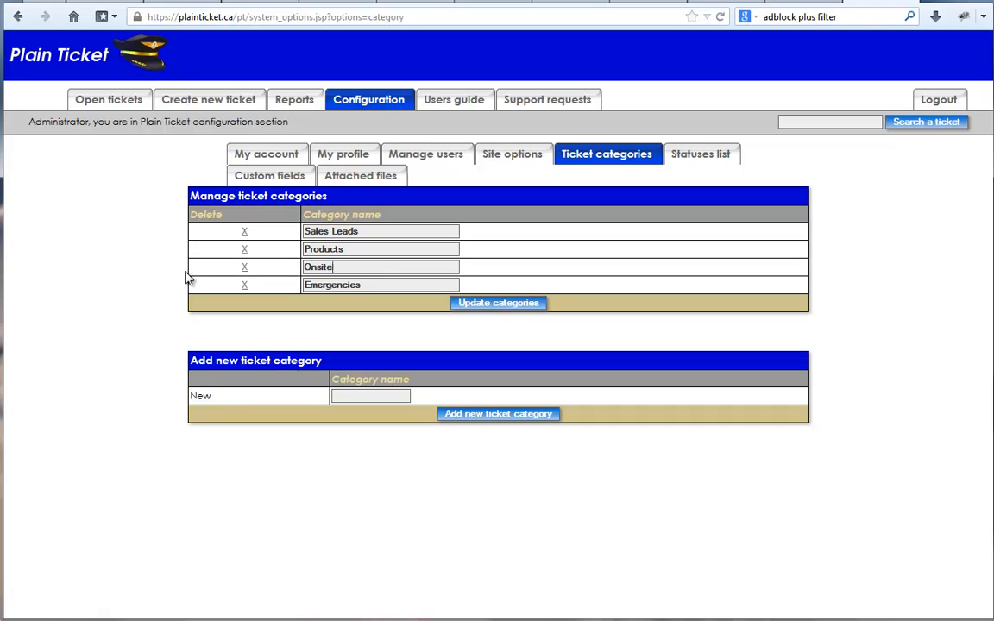
{"action": "type", "text": " support"}
{"action": "left_click", "coordinate": [488, 304]}
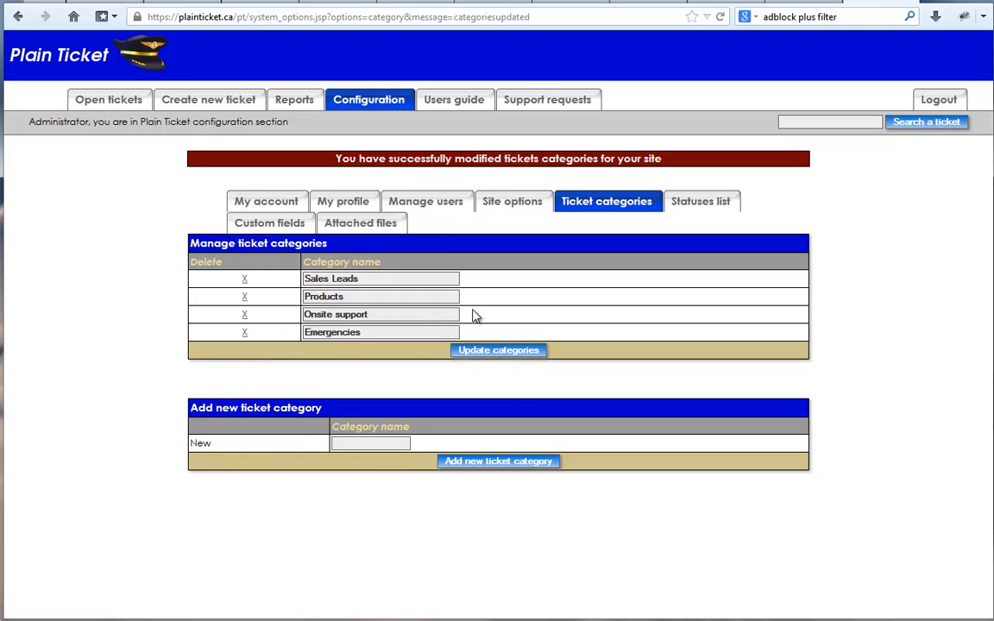
Delete the Emergencies category and add a new ticket category named Specific project.
{"action": "left_click", "coordinate": [246, 335]}
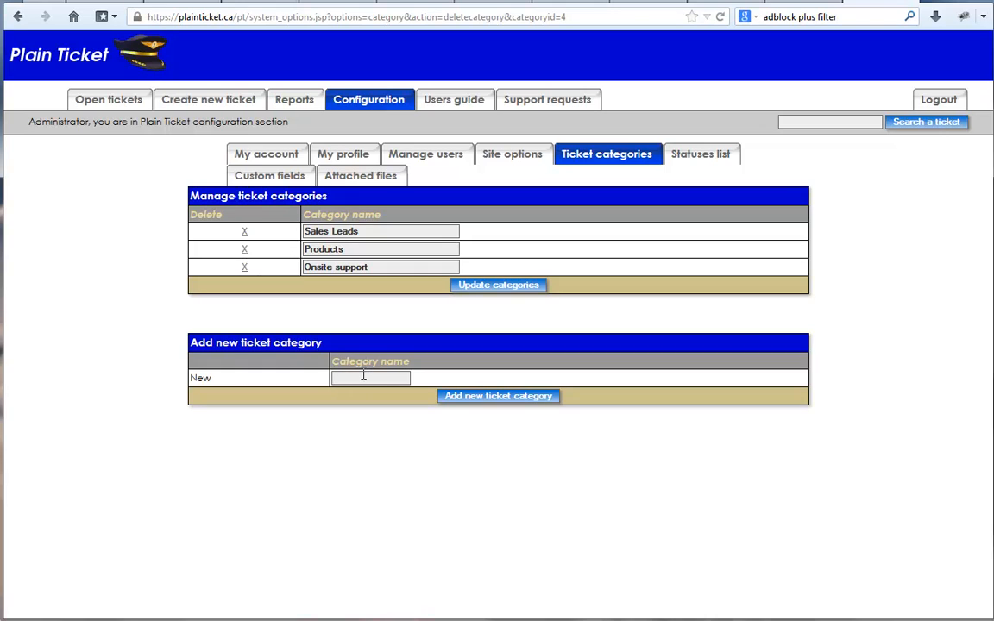
{"action": "type", "text": "Specific project"}
{"action": "left_click", "coordinate": [496, 398]}
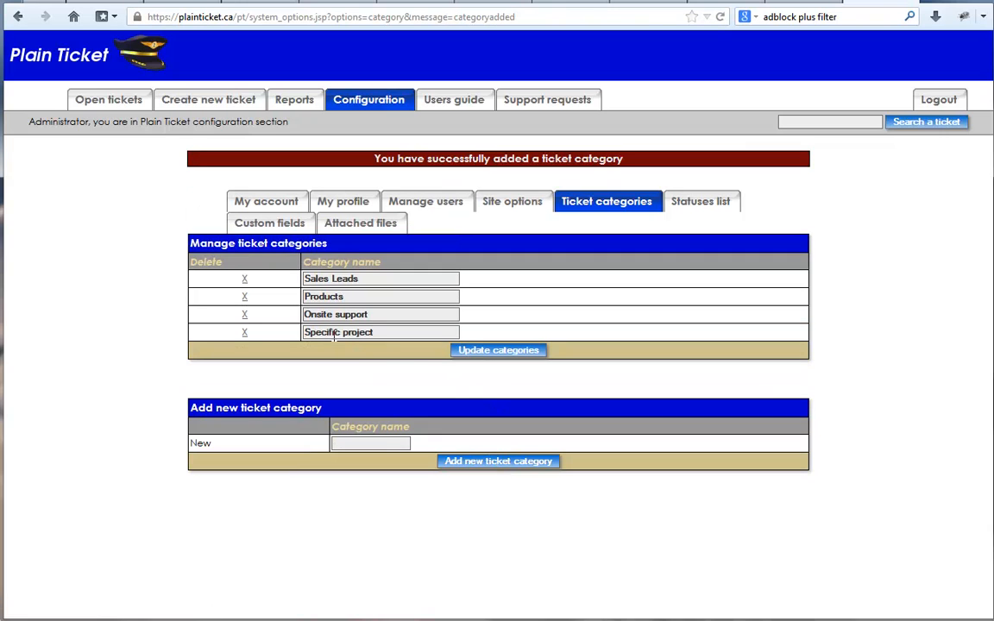
Check the category tabs on the open tickets list and open the site options configuration.
{"action": "left_click", "coordinate": [93, 104]}
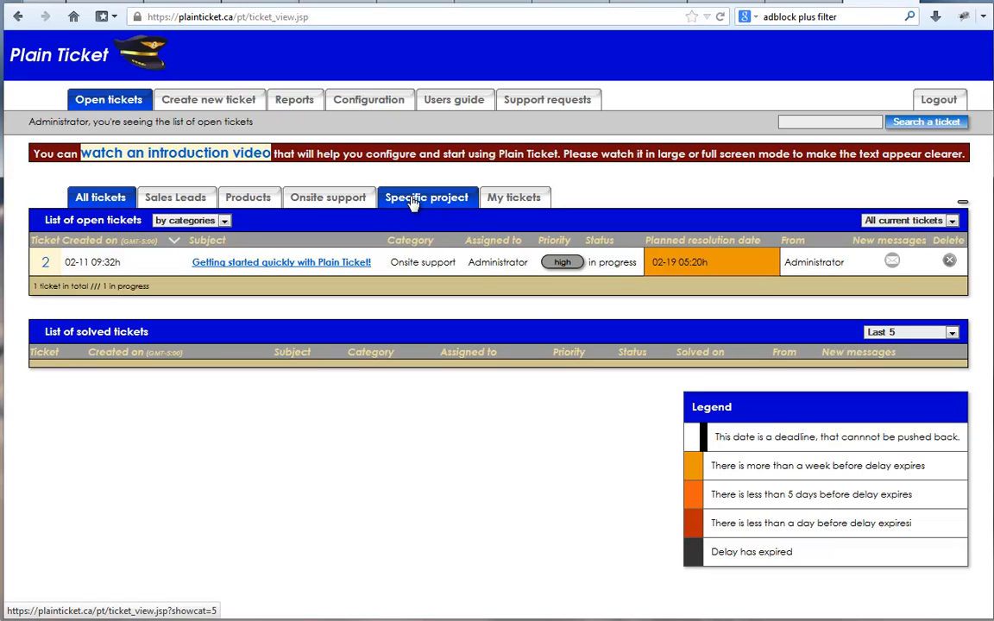
{"action": "left_click", "coordinate": [392, 100]}
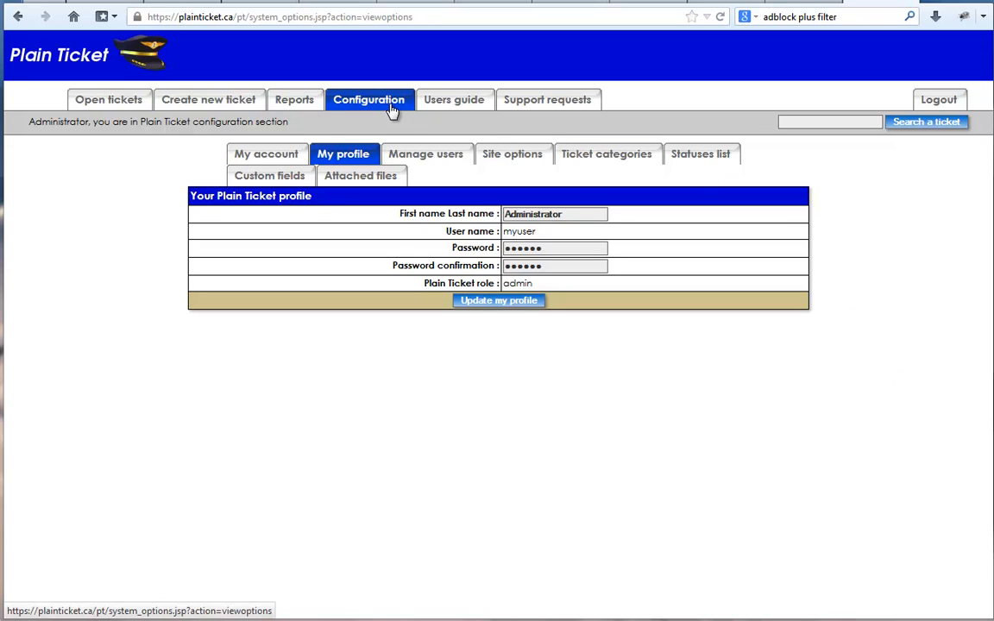
{"action": "left_click", "coordinate": [523, 157]}
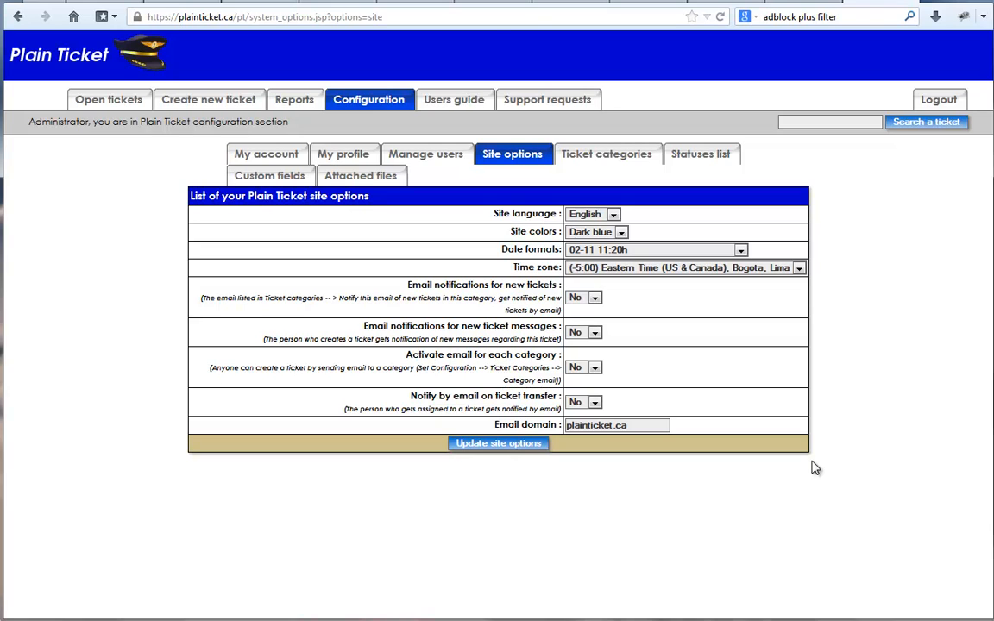
Review the site language, colour, date format, time zone and email notification options.
{"action": "left_click", "coordinate": [613, 217]}
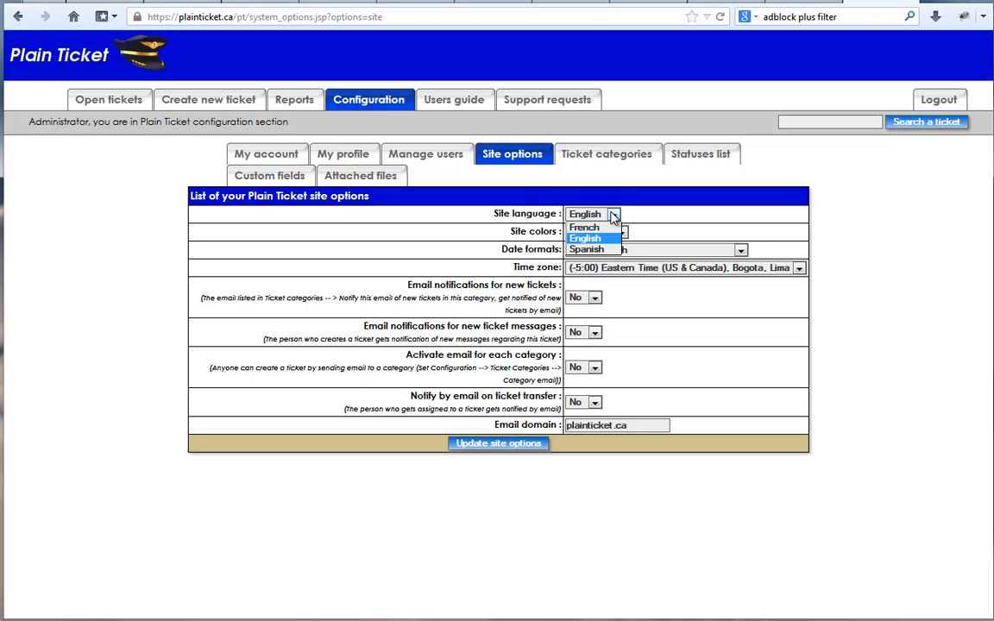
{"action": "left_click", "coordinate": [614, 217]}
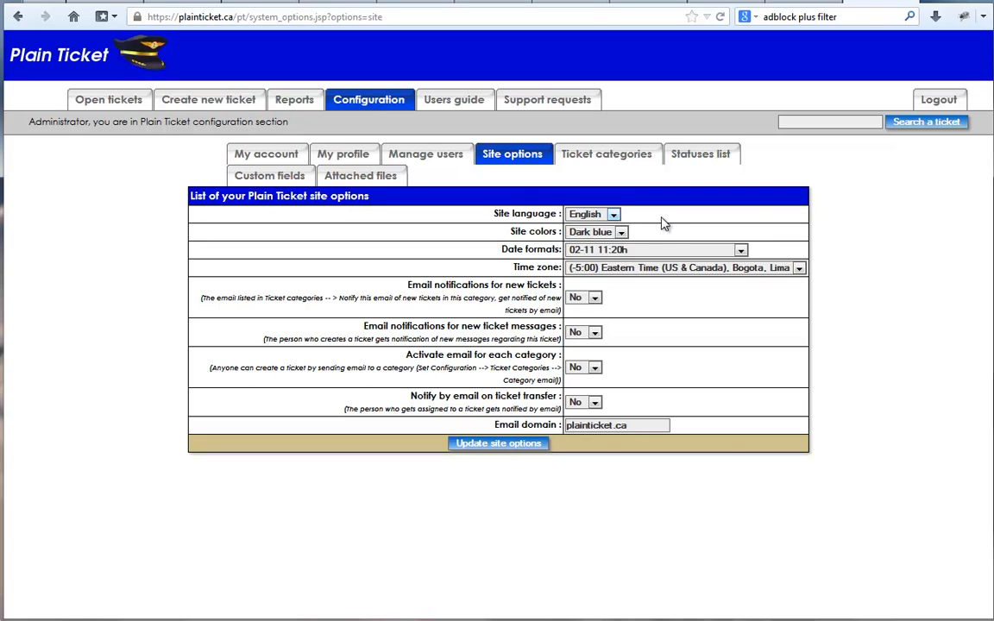
{"action": "left_click", "coordinate": [621, 235]}
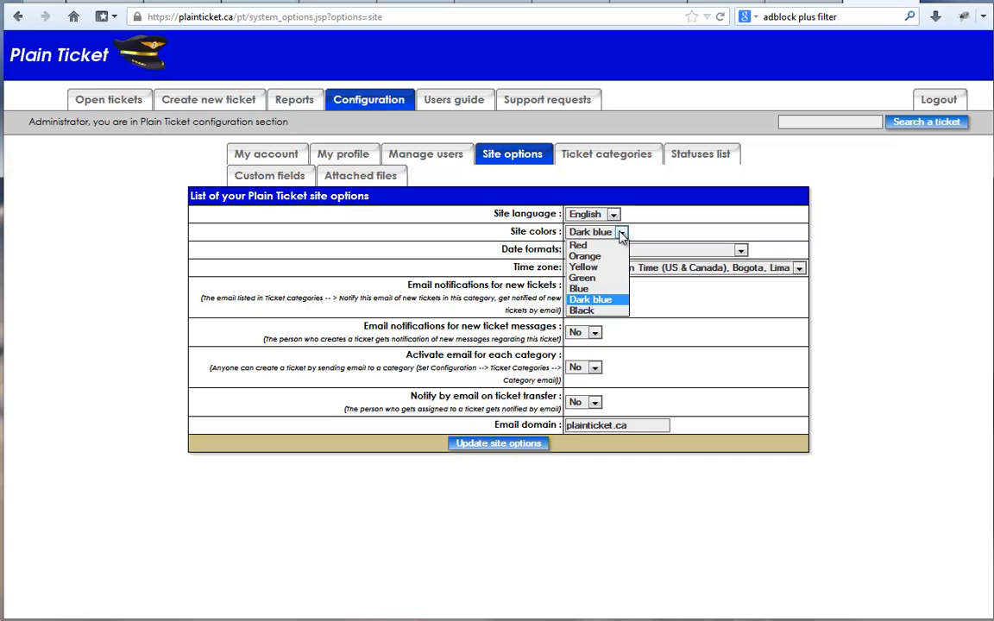
{"action": "left_click", "coordinate": [646, 233]}
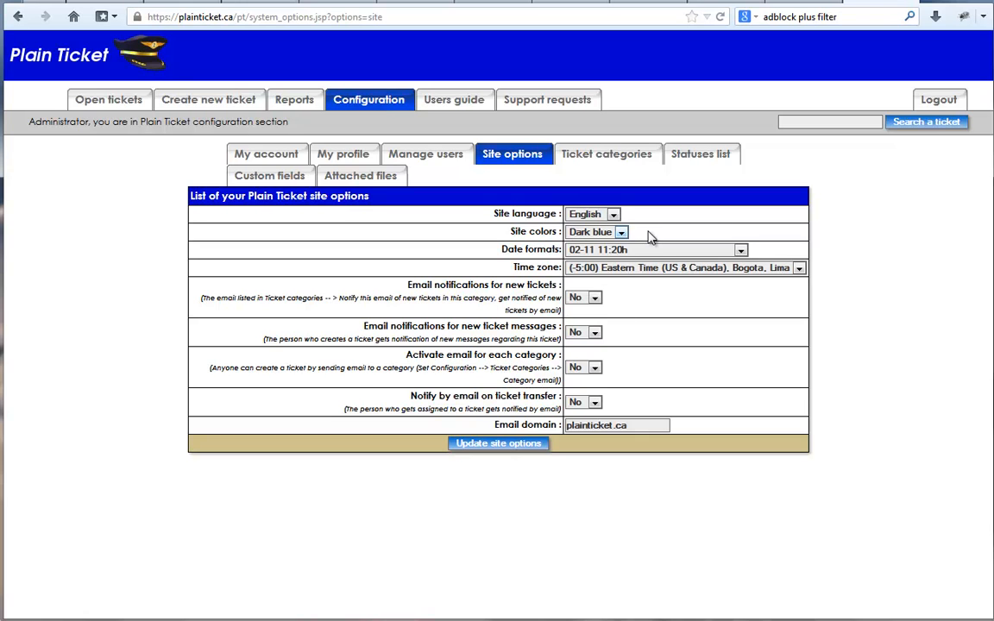
{"action": "left_click", "coordinate": [743, 250]}
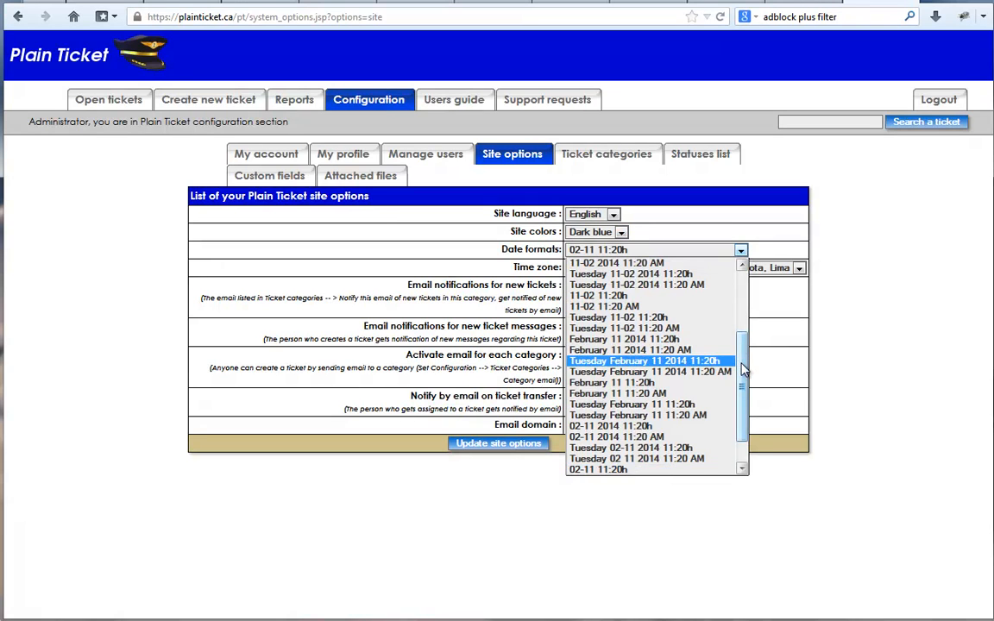
{"action": "scroll", "coordinate": [747, 304], "scroll_direction": "up", "scroll_amount": 1}
{"action": "left_click_drag", "start_coordinate": [748, 297], "coordinate": [750, 387]}
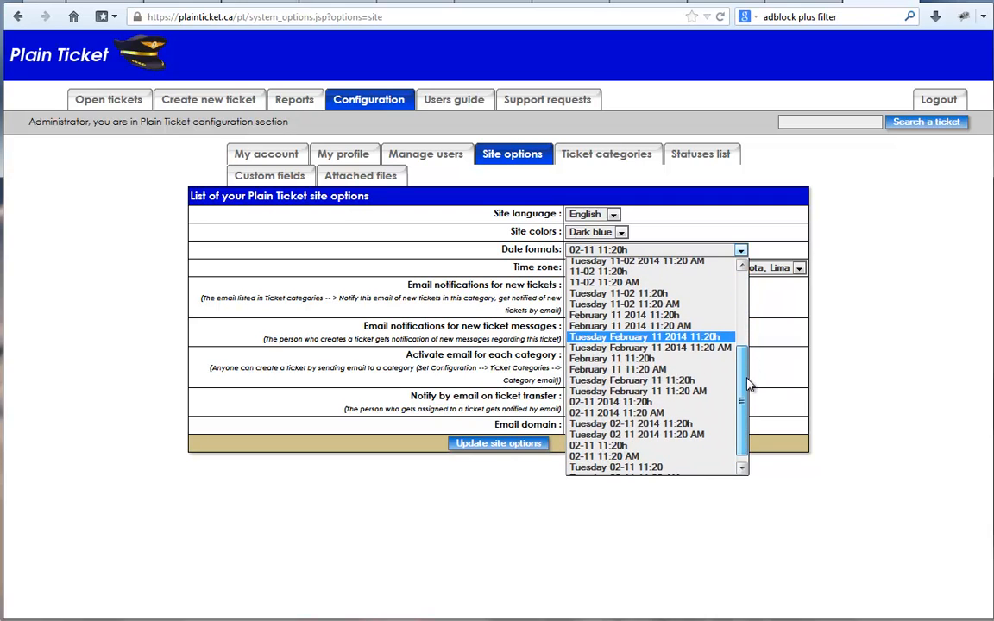
{"action": "left_click", "coordinate": [837, 317]}
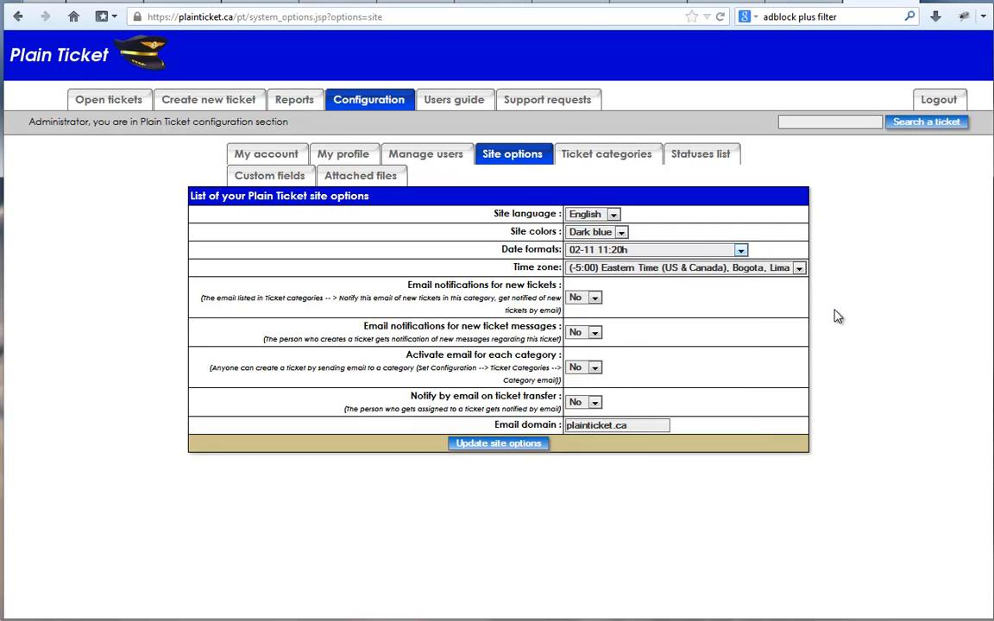
{"action": "left_click", "coordinate": [799, 268]}
{"action": "left_click_drag", "start_coordinate": [800, 290], "coordinate": [813, 462]}
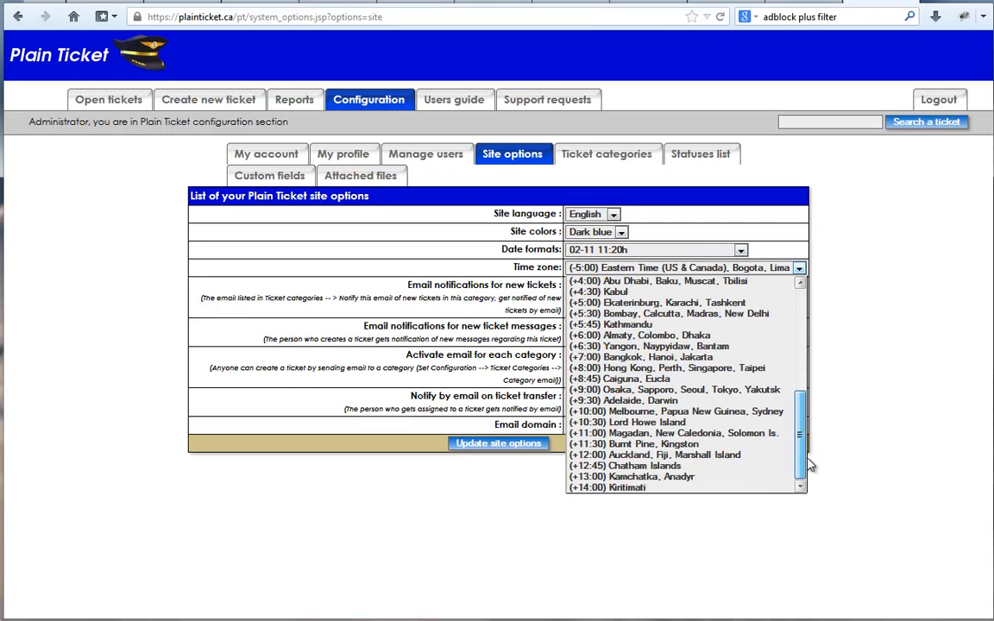
{"action": "left_click", "coordinate": [855, 302]}
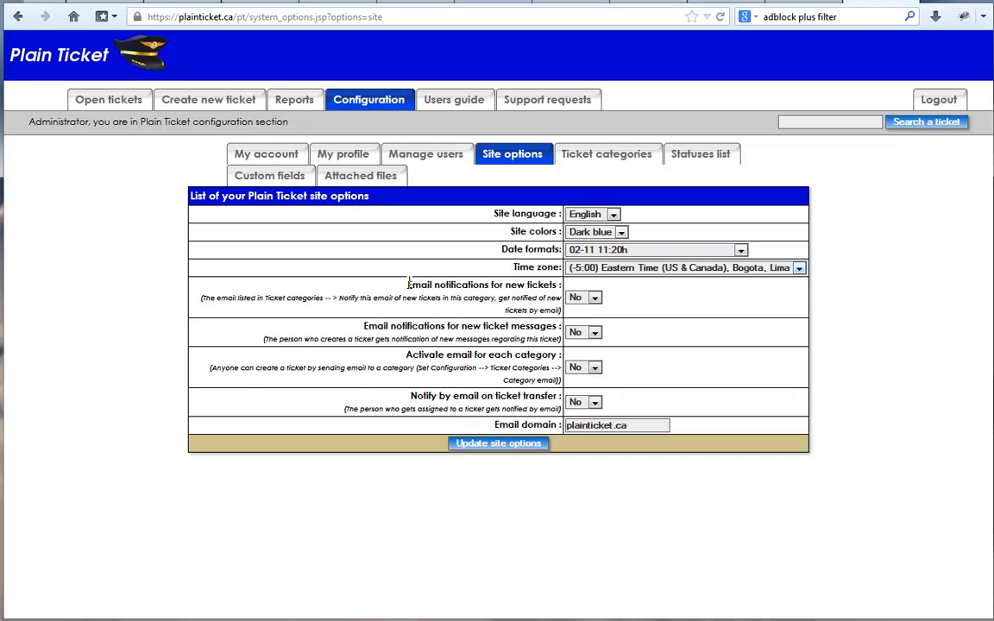
{"action": "left_click_drag", "start_coordinate": [409, 285], "coordinate": [538, 291]}
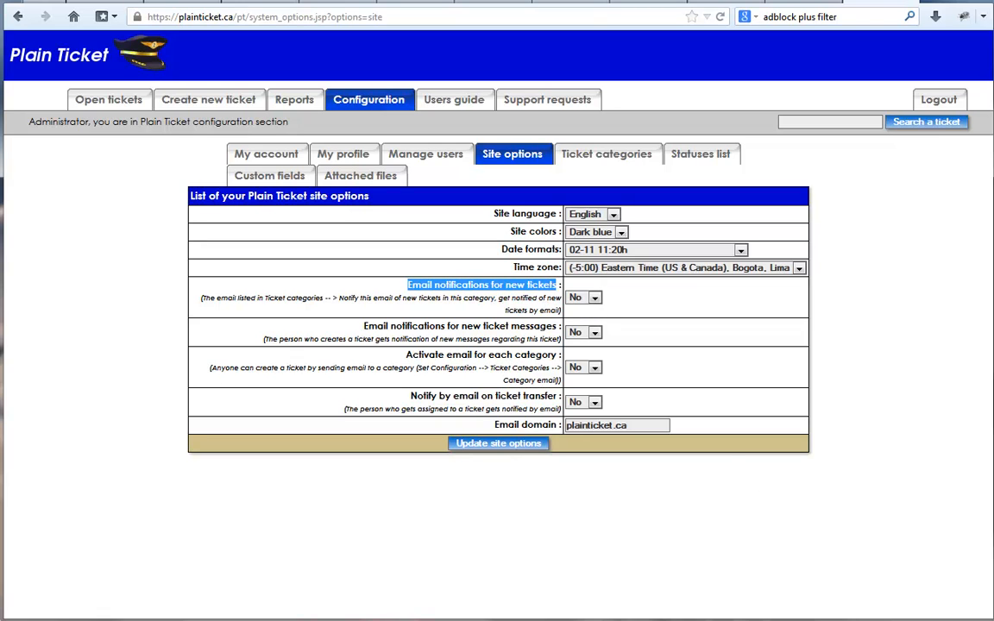
{"action": "left_click", "coordinate": [482, 295]}
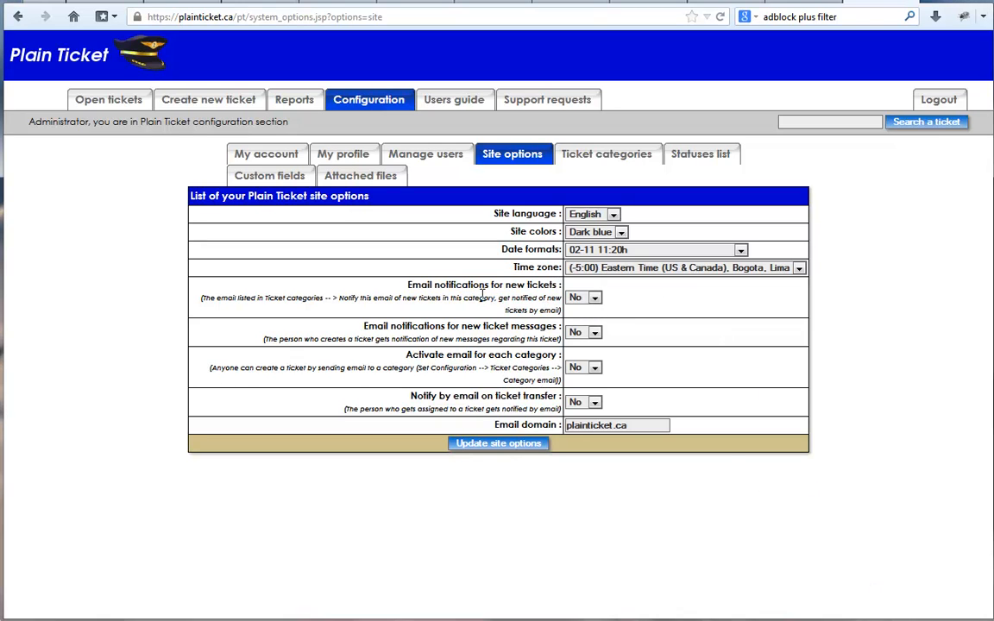
Turn on email notifications for new tickets and save the site options.
{"action": "left_click", "coordinate": [583, 298]}
{"action": "left_click", "coordinate": [579, 311]}
{"action": "left_click", "coordinate": [513, 449]}
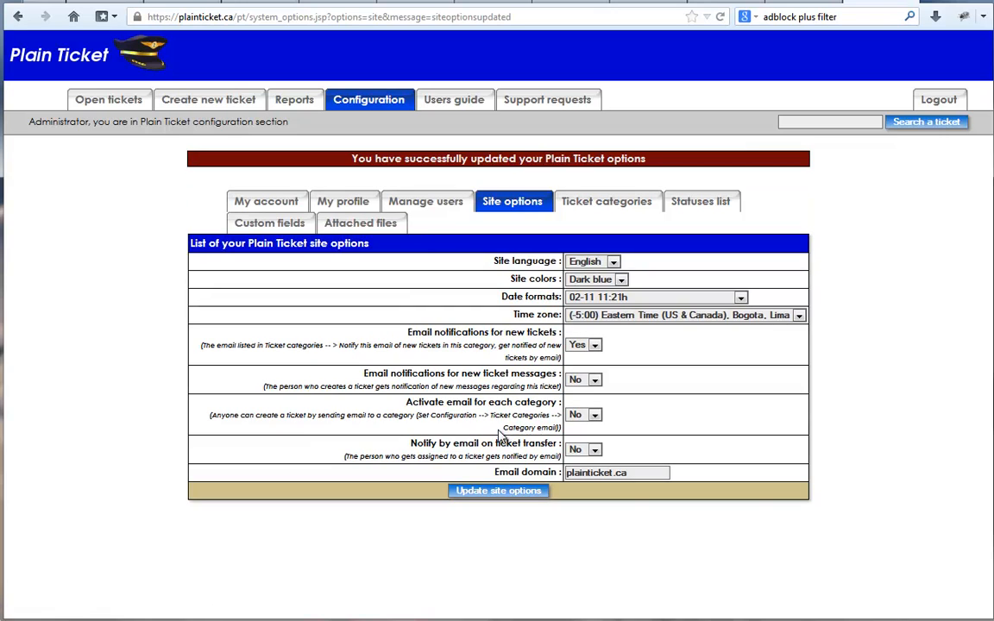
Set the notification e-mail address for the Sales Leads category and save the ticket categories.
{"action": "left_click", "coordinate": [572, 207]}
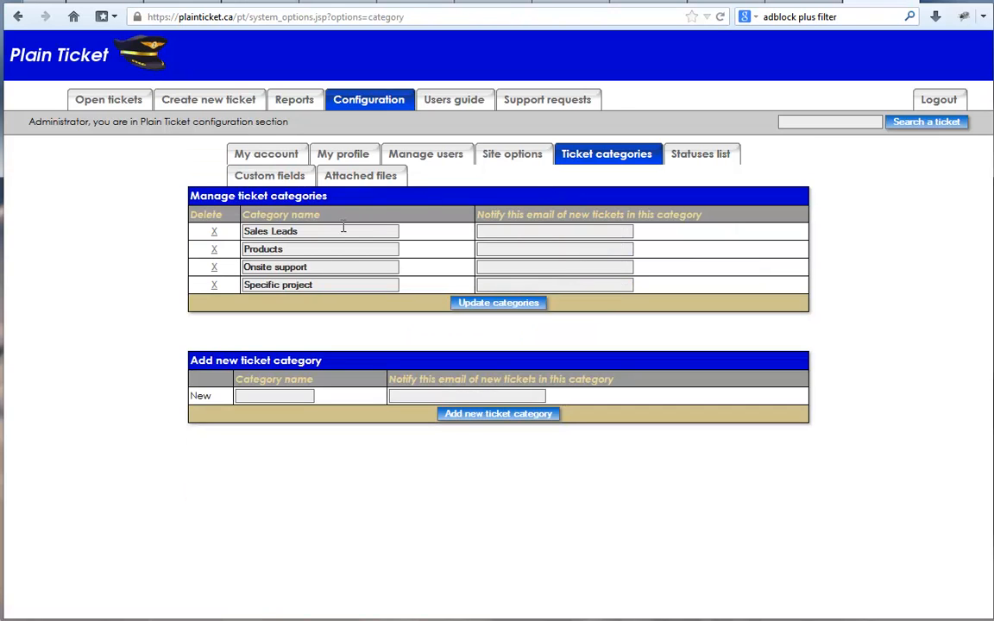
{"action": "left_click_drag", "start_coordinate": [313, 231], "coordinate": [243, 231]}
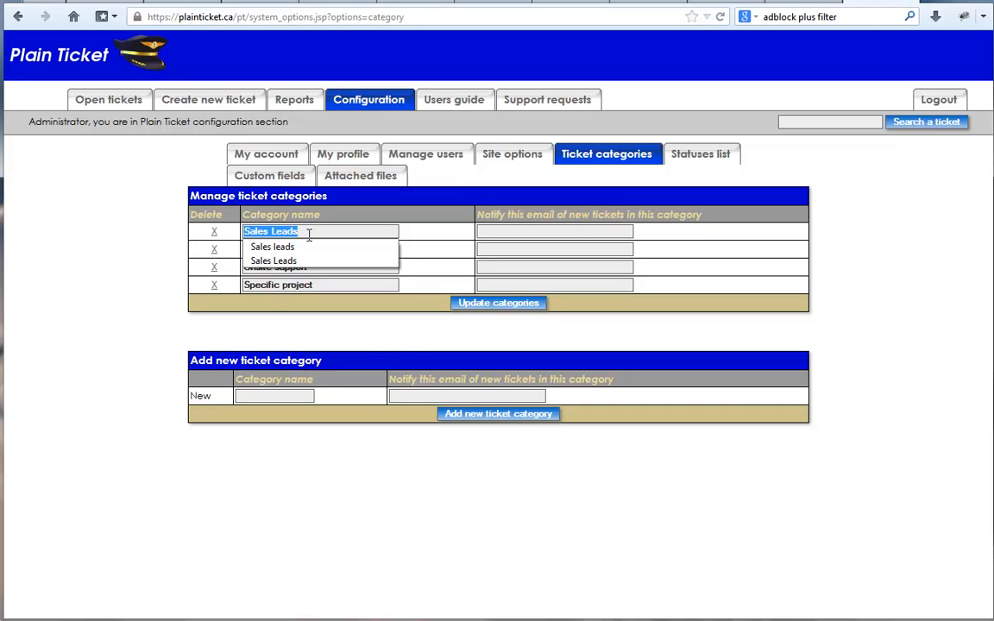
{"action": "left_click", "coordinate": [486, 232]}
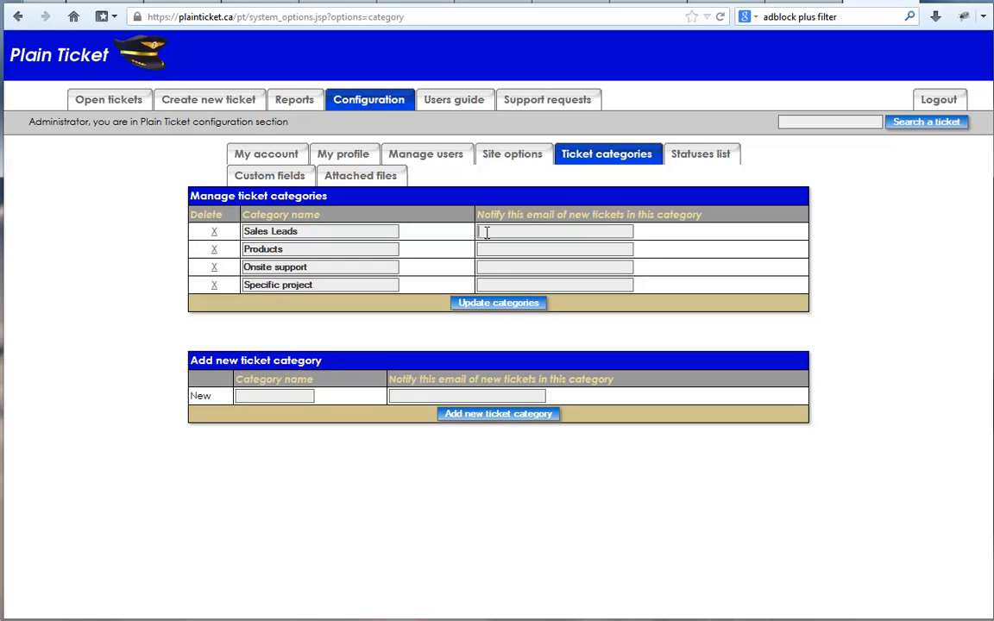
{"action": "type", "text": "info"}
{"action": "key", "text": "Down"}
{"action": "key", "text": "Return"}
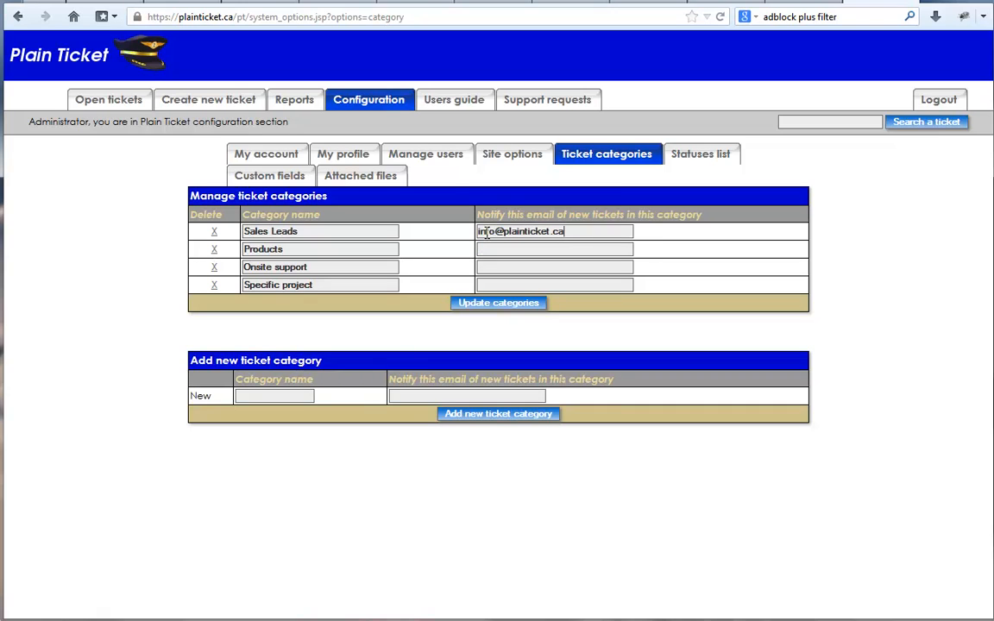
{"action": "left_click", "coordinate": [525, 306]}
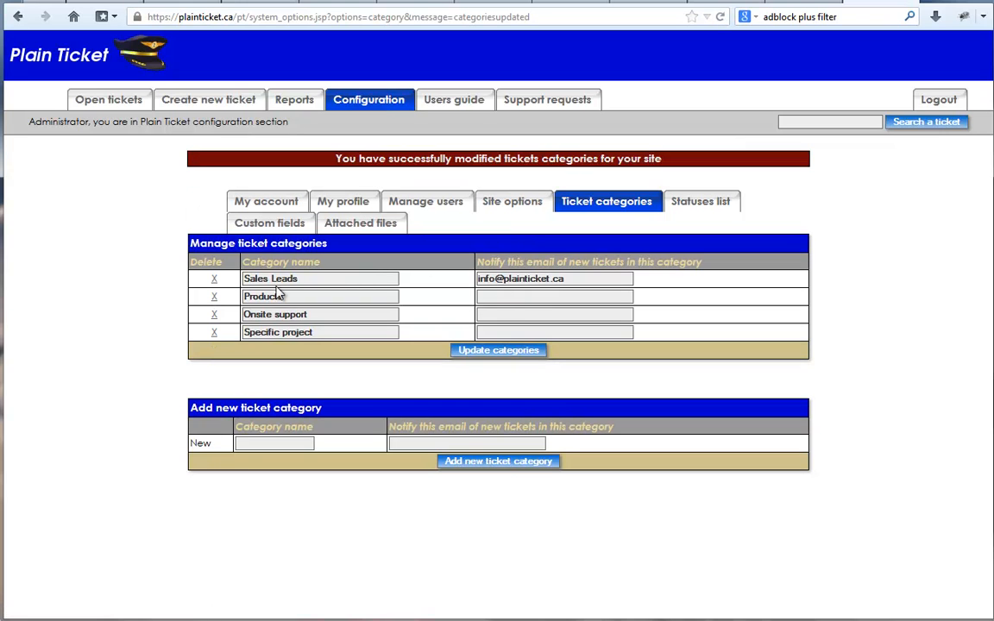
Turn on email notifications for new ticket messages and save the site options.
{"action": "left_click_drag", "start_coordinate": [304, 279], "coordinate": [239, 277]}
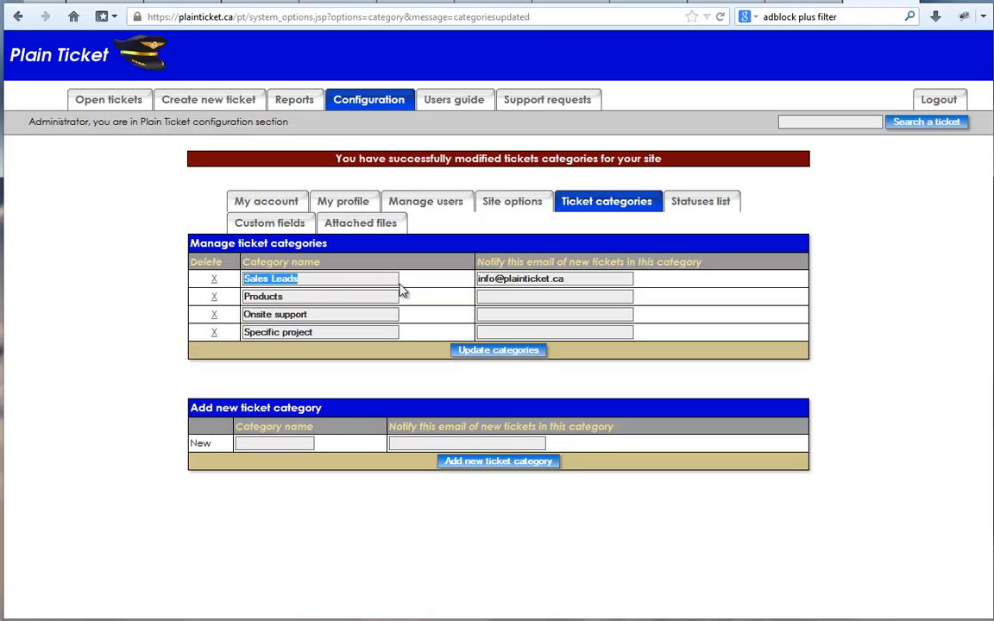
{"action": "left_click_drag", "start_coordinate": [565, 279], "coordinate": [465, 280]}
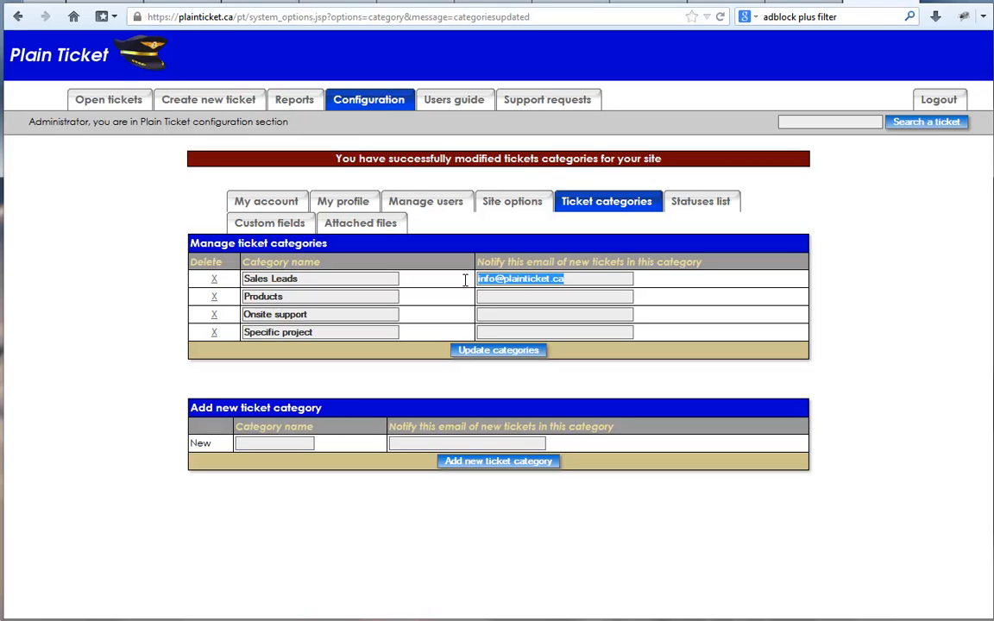
{"action": "left_click", "coordinate": [521, 212]}
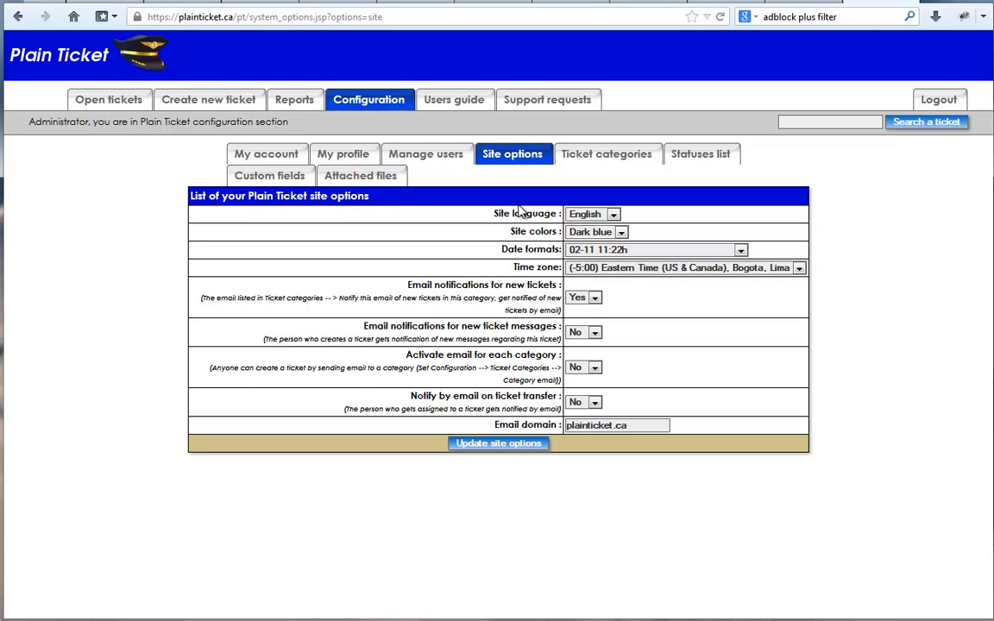
{"action": "left_click", "coordinate": [584, 332]}
{"action": "left_click", "coordinate": [586, 347]}
{"action": "left_click", "coordinate": [496, 444]}
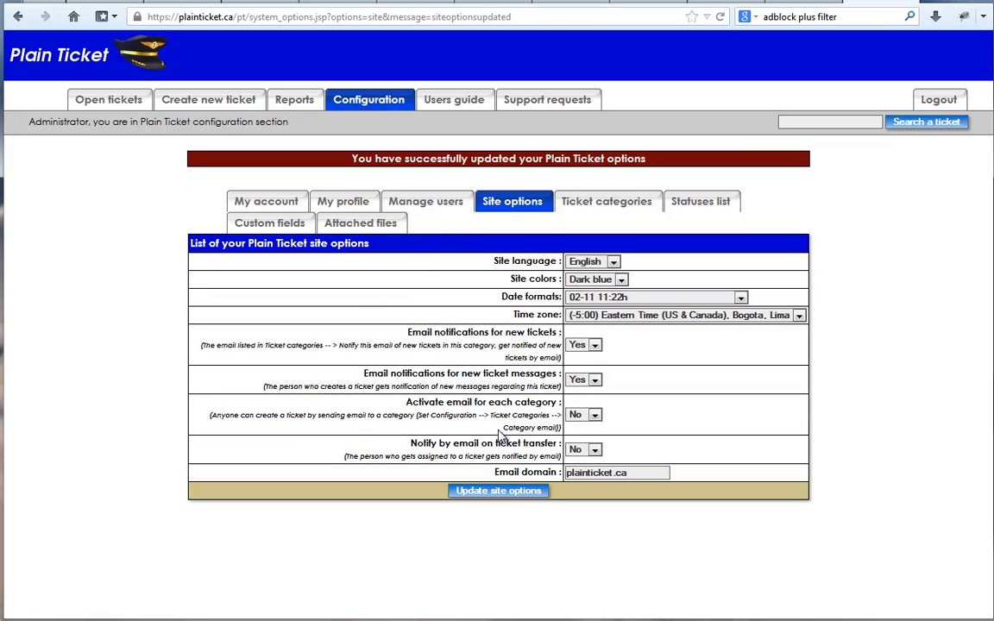
Open the Getting started quickly with Plain Ticket! ticket and add the message New message to it.
{"action": "left_click", "coordinate": [101, 97]}
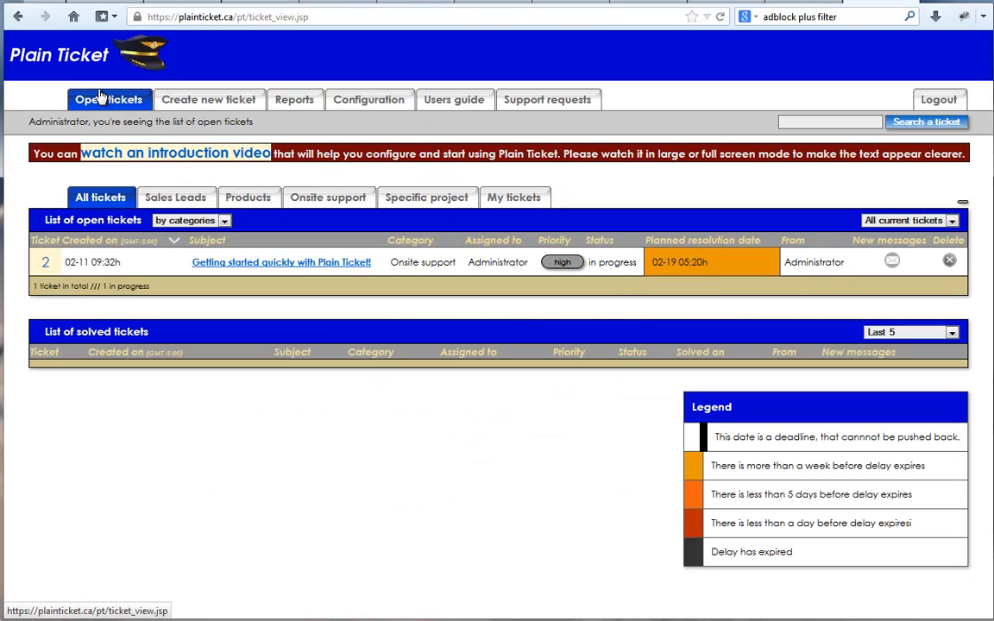
{"action": "left_click", "coordinate": [332, 264]}
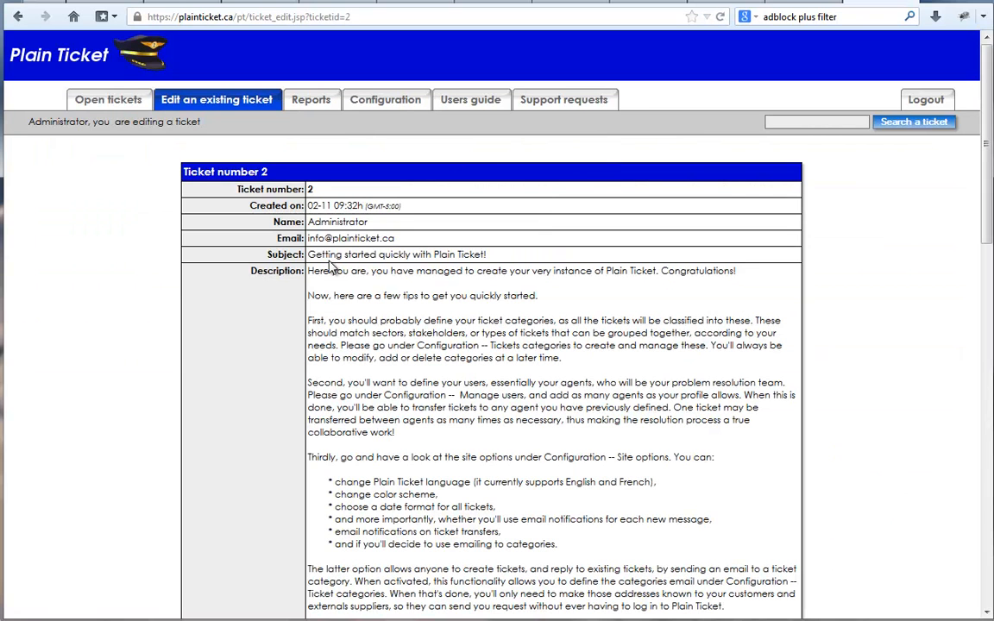
{"action": "scroll", "coordinate": [990, 233], "scroll_direction": "down", "scroll_amount": 1}
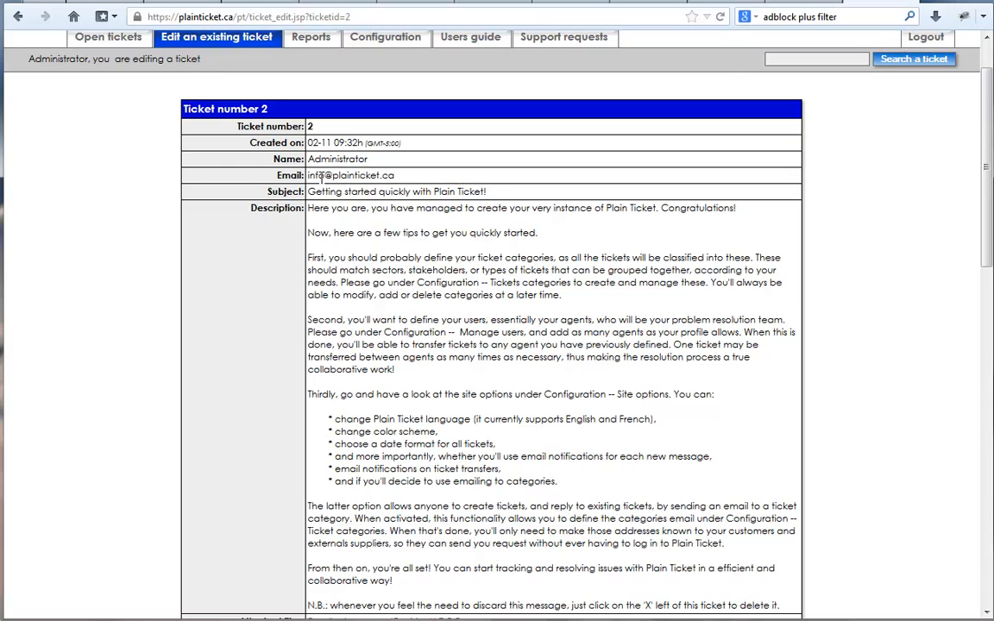
{"action": "left_click_drag", "start_coordinate": [309, 175], "coordinate": [394, 174]}
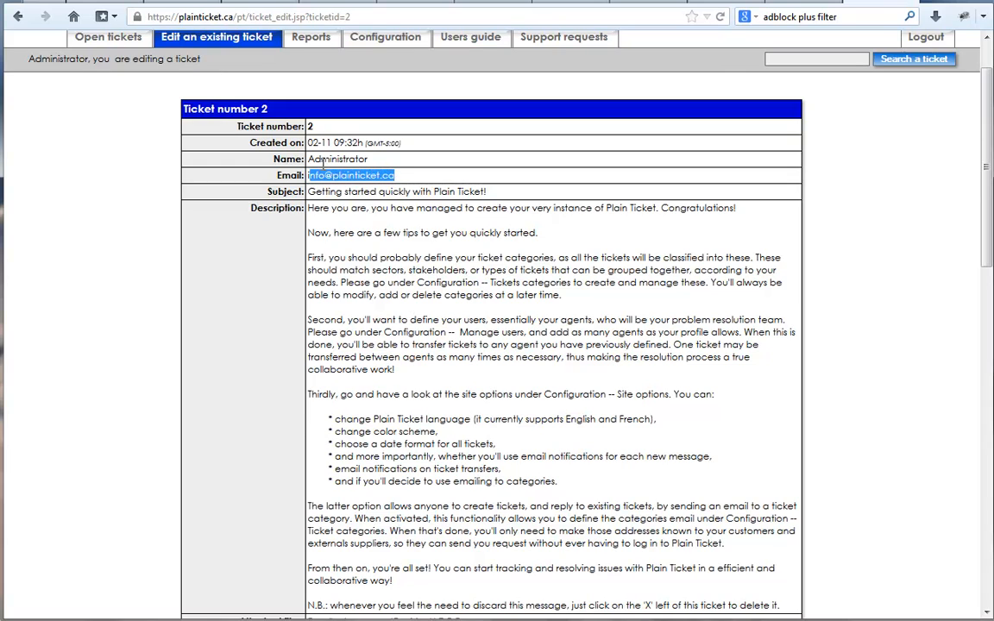
{"action": "left_click_drag", "start_coordinate": [308, 159], "coordinate": [366, 158]}
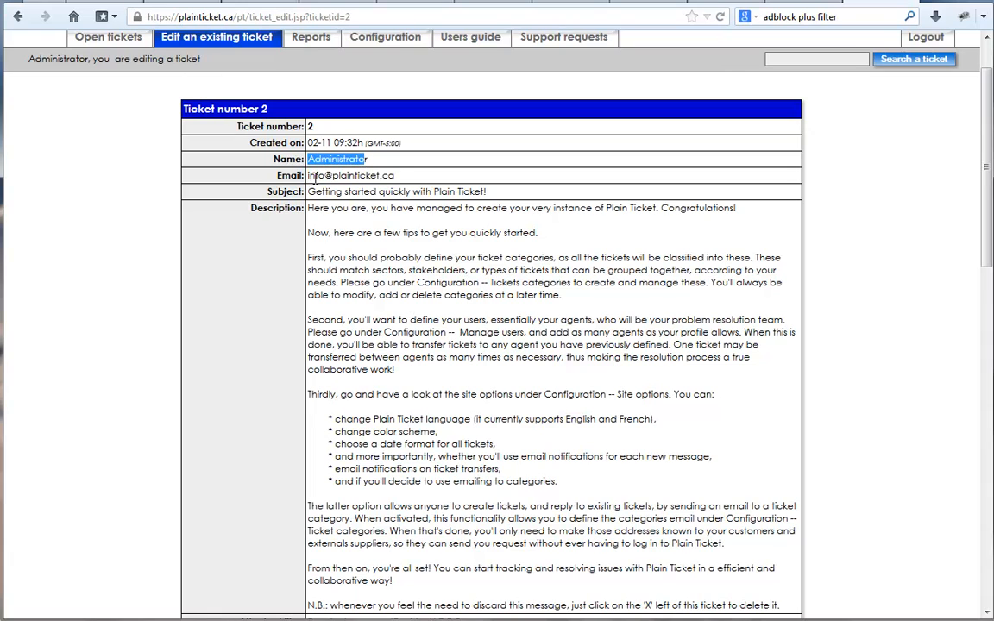
{"action": "left_click_drag", "start_coordinate": [309, 175], "coordinate": [397, 178]}
{"action": "left_click_drag", "start_coordinate": [983, 235], "coordinate": [980, 553]}
{"action": "left_click", "coordinate": [420, 360]}
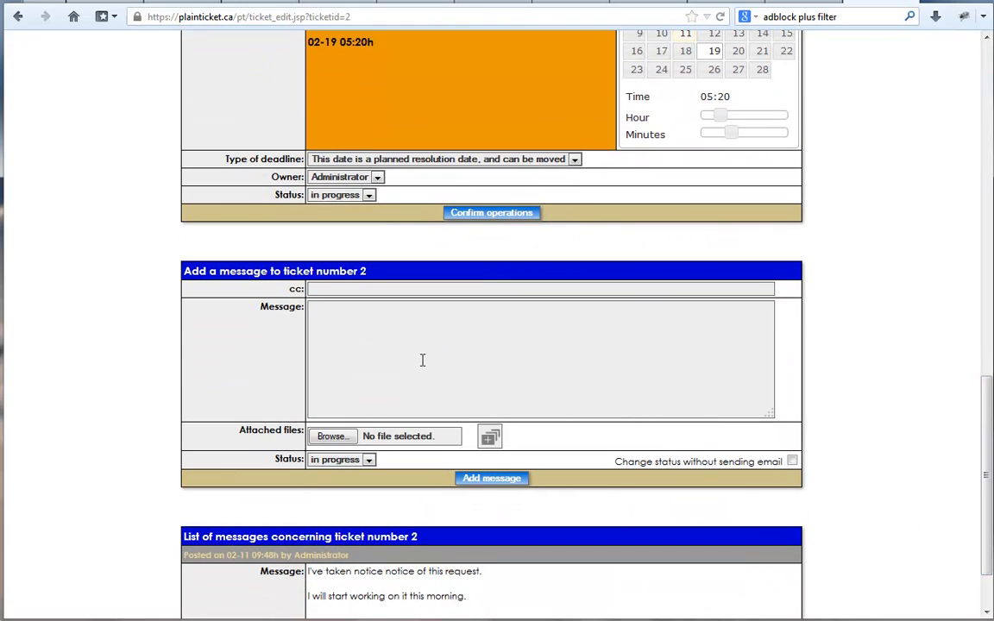
{"action": "type", "text": "New message"}
{"action": "left_click", "coordinate": [481, 478]}
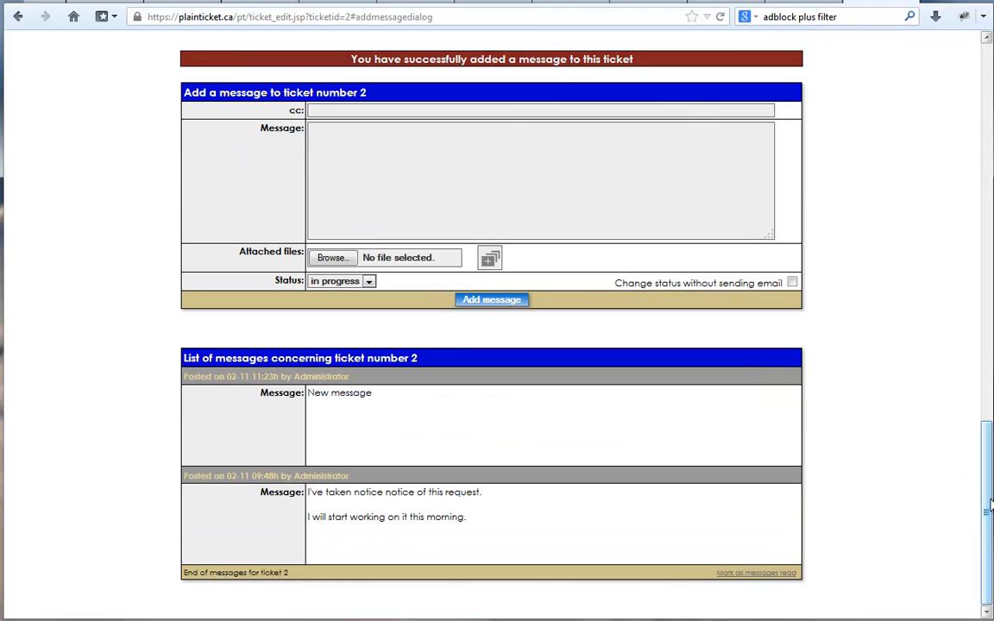
Activate email for each category in the site options and save them.
{"action": "left_click_drag", "start_coordinate": [989, 510], "coordinate": [889, 104]}
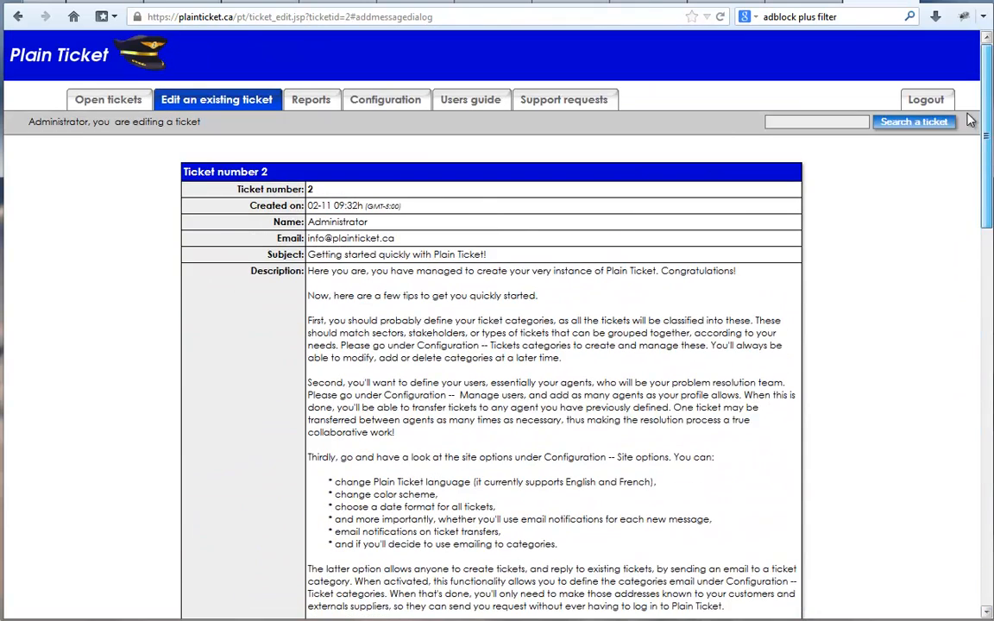
{"action": "left_click_drag", "start_coordinate": [396, 239], "coordinate": [280, 214]}
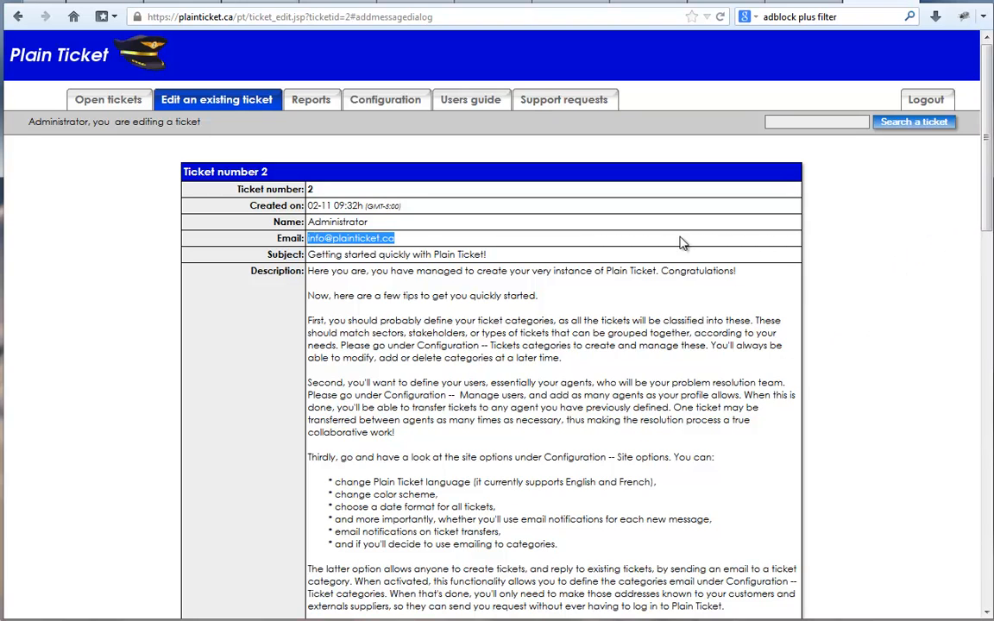
{"action": "left_click", "coordinate": [115, 100]}
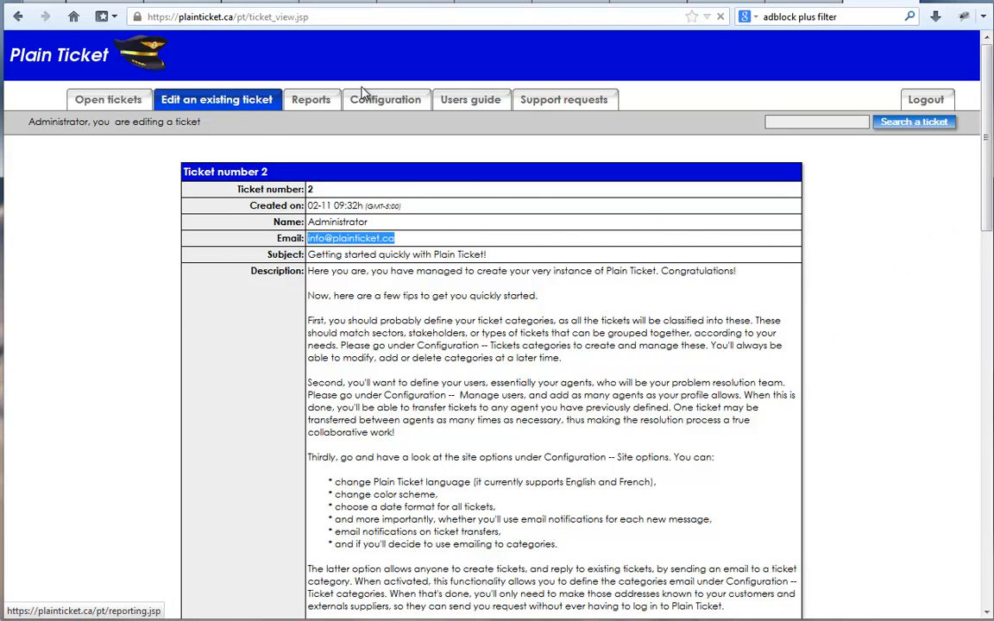
{"action": "left_click", "coordinate": [380, 101]}
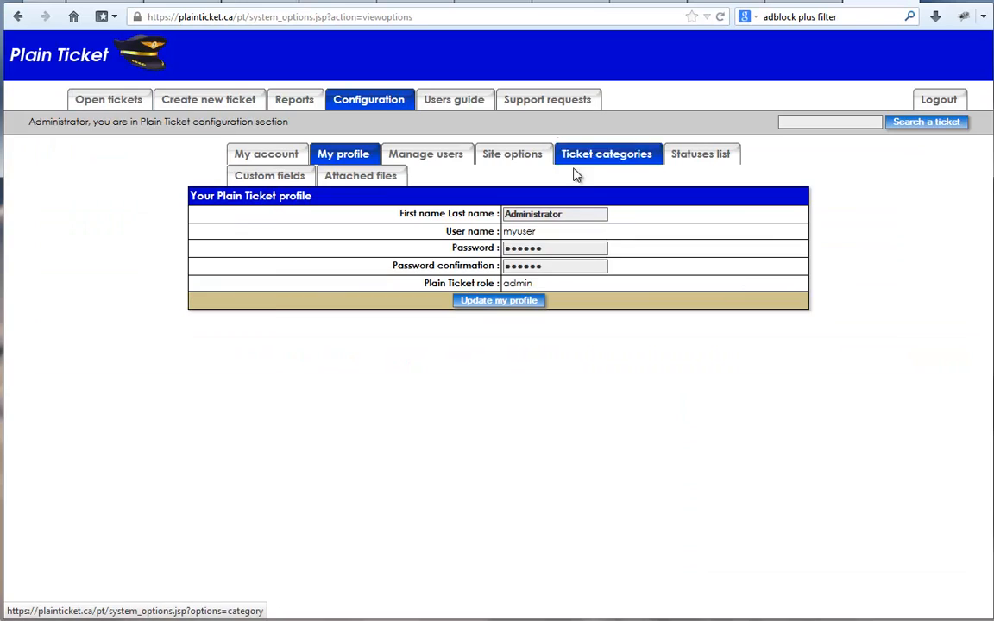
{"action": "left_click", "coordinate": [521, 154]}
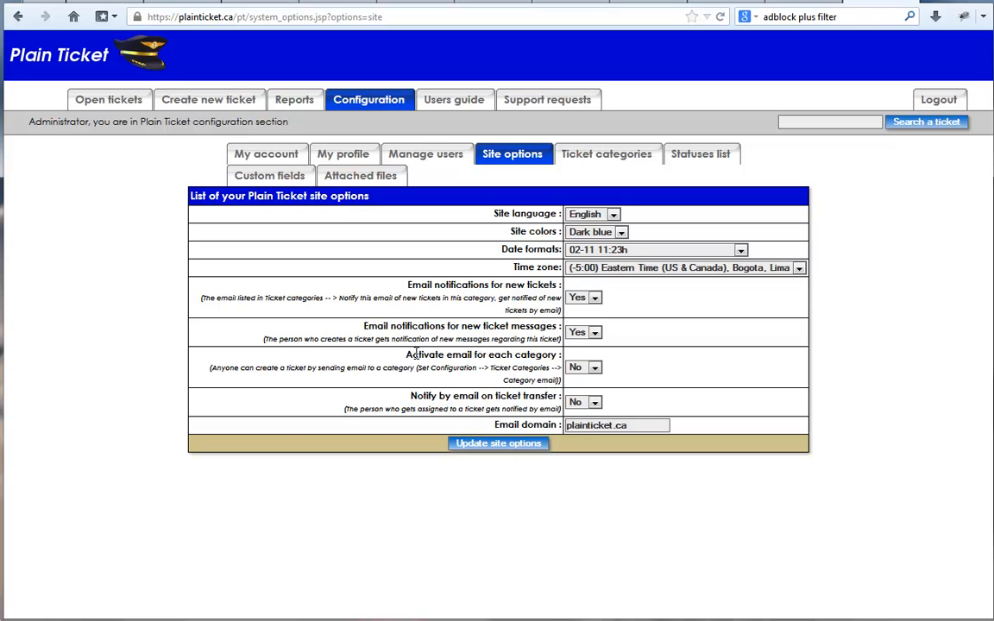
{"action": "left_click_drag", "start_coordinate": [409, 355], "coordinate": [557, 356]}
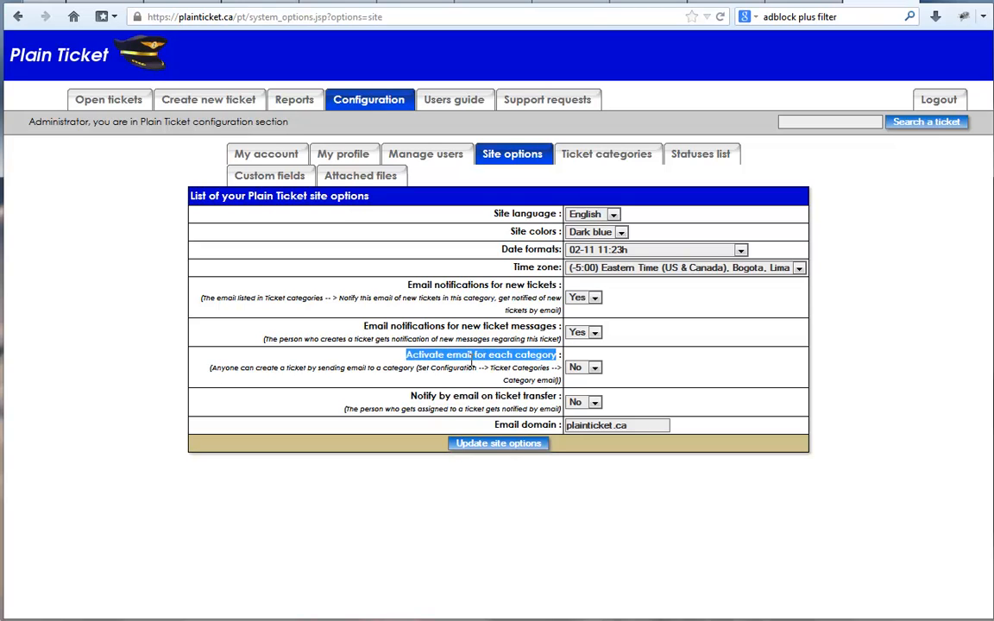
{"action": "left_click_drag", "start_coordinate": [407, 285], "coordinate": [556, 285]}
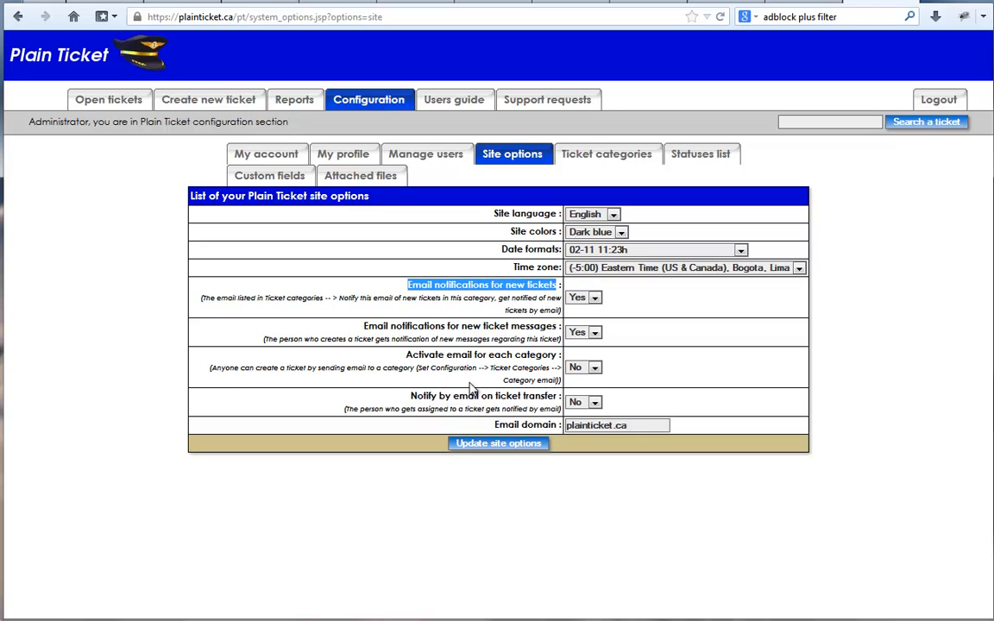
{"action": "left_click", "coordinate": [584, 368]}
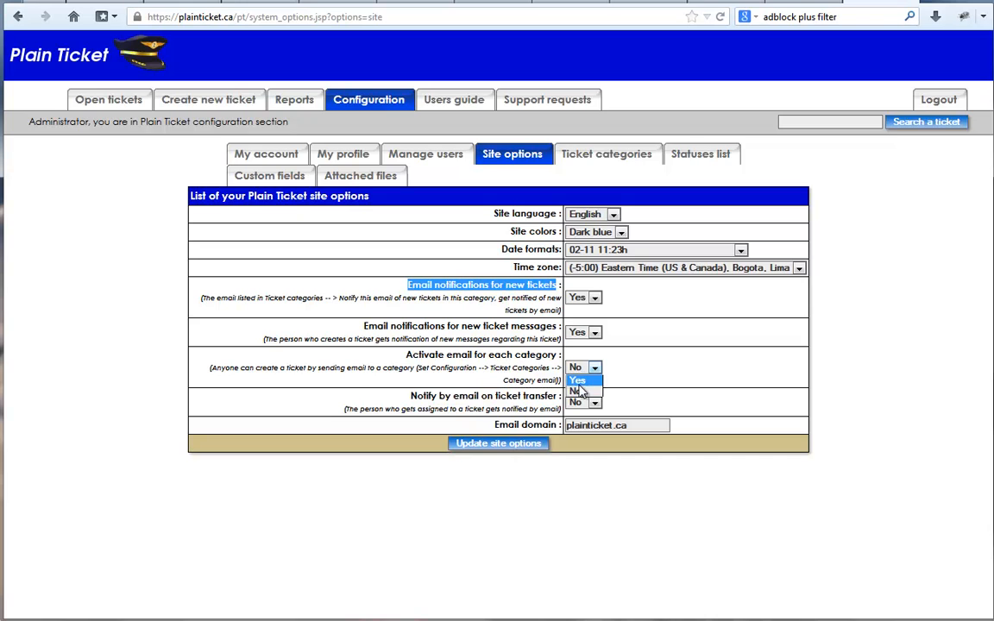
{"action": "left_click", "coordinate": [579, 382]}
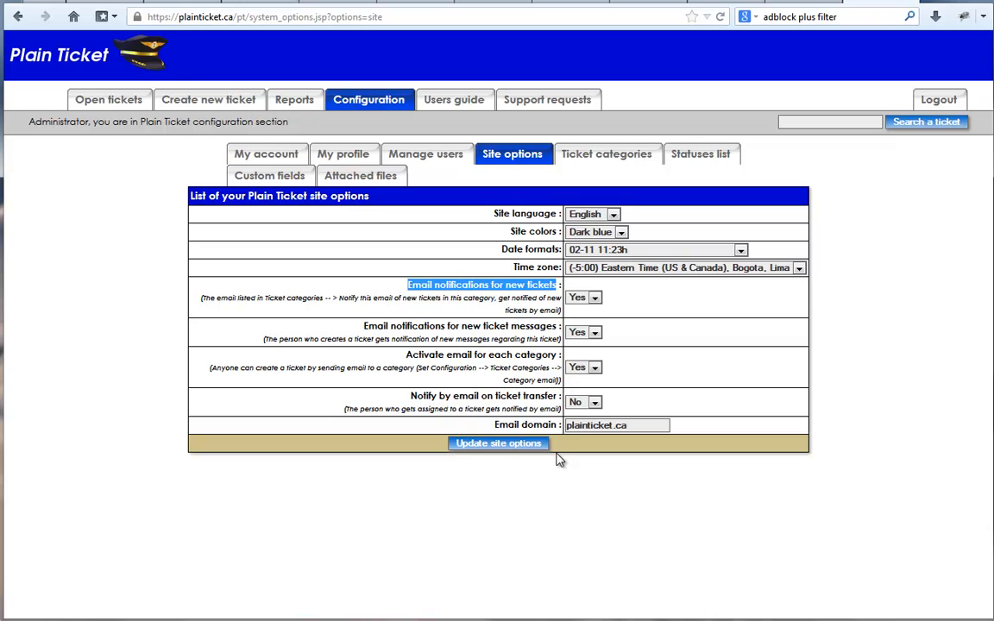
{"action": "left_click", "coordinate": [506, 445]}
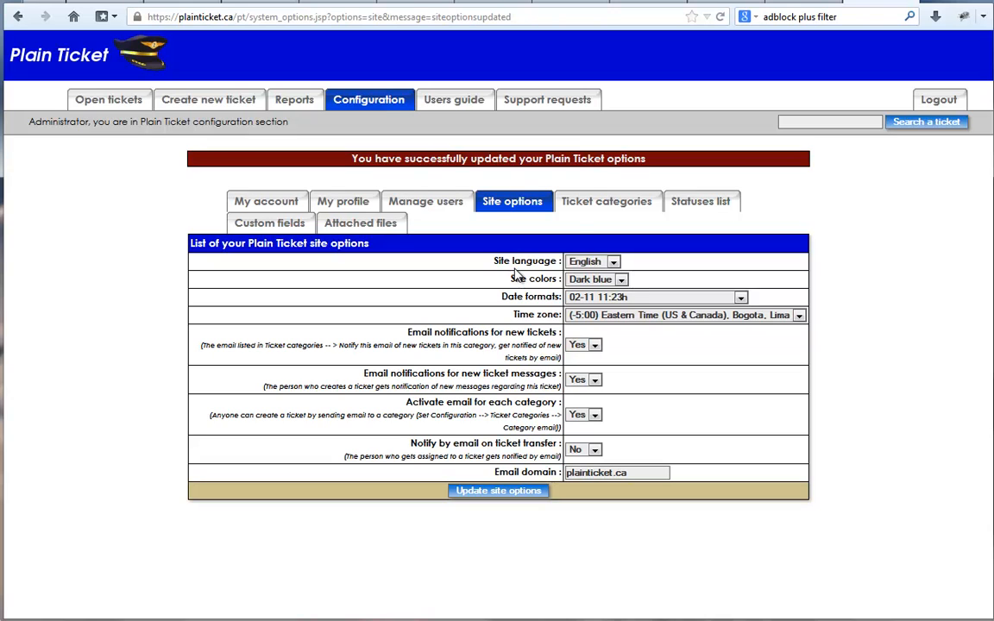
Turn on email notification on ticket transfer and save the site options.
{"action": "left_click", "coordinate": [607, 202]}
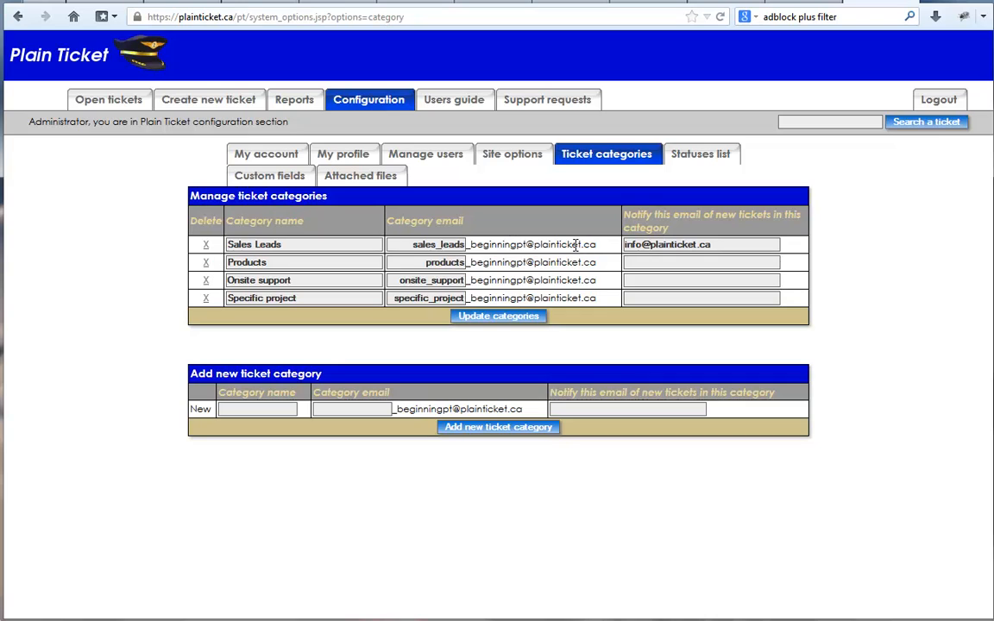
{"action": "left_click_drag", "start_coordinate": [411, 245], "coordinate": [580, 244]}
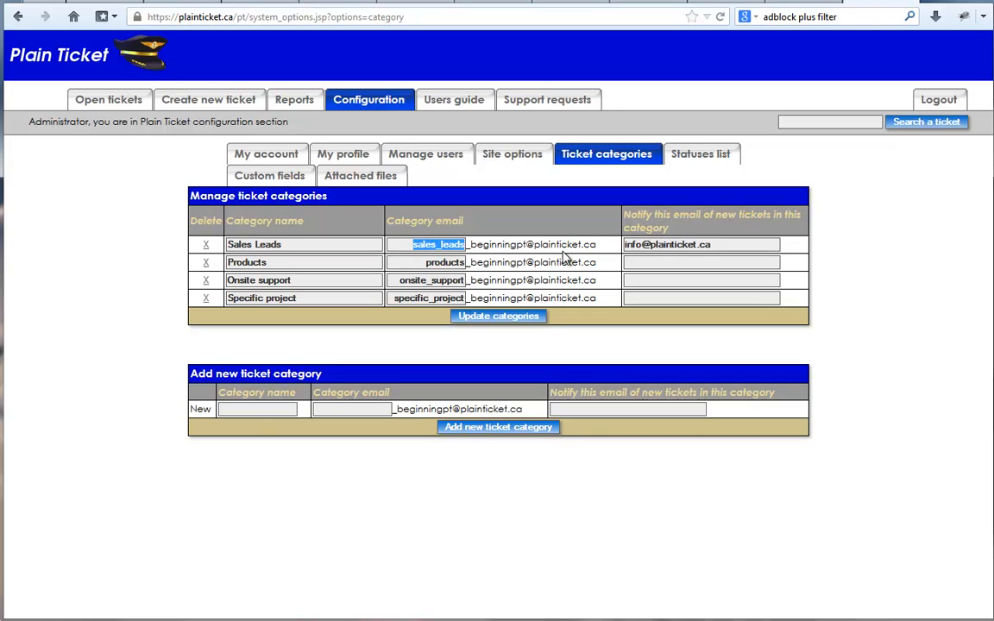
{"action": "left_click", "coordinate": [550, 246]}
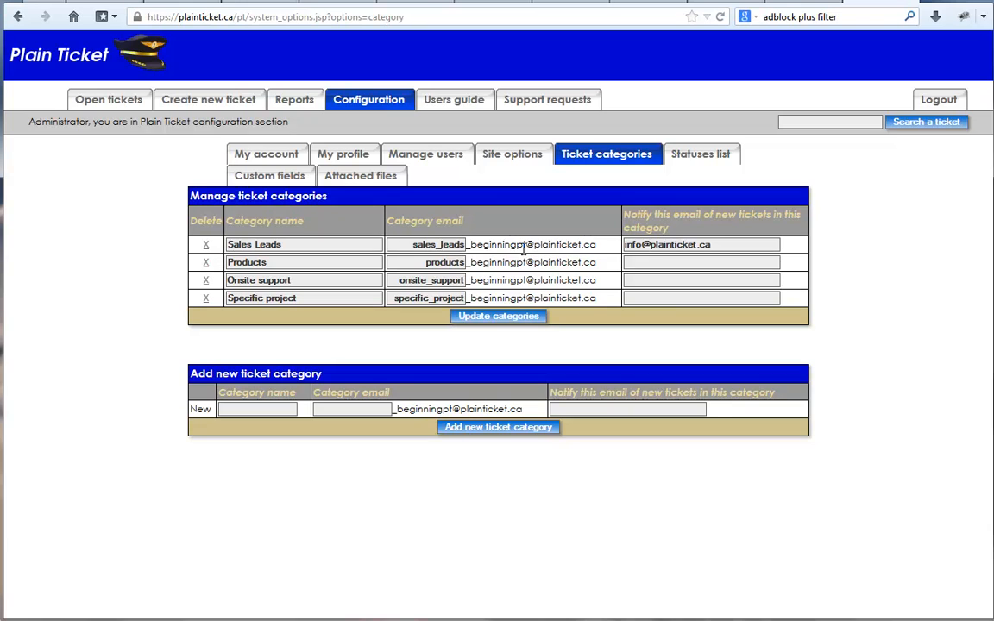
{"action": "left_click", "coordinate": [512, 156]}
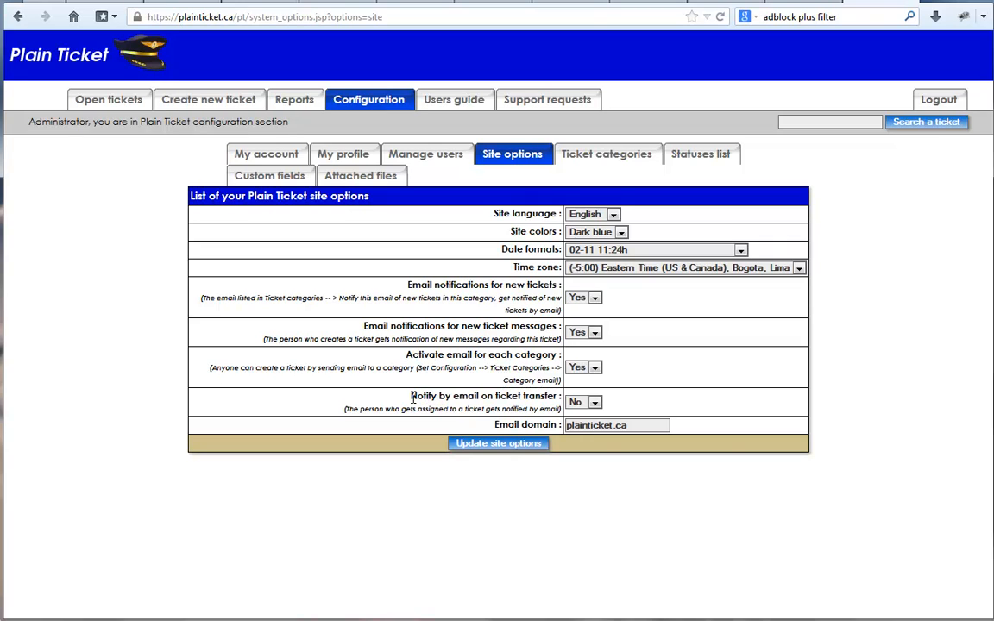
{"action": "left_click_drag", "start_coordinate": [412, 397], "coordinate": [556, 398]}
{"action": "left_click", "coordinate": [583, 402]}
{"action": "left_click", "coordinate": [581, 413]}
{"action": "left_click", "coordinate": [524, 449]}
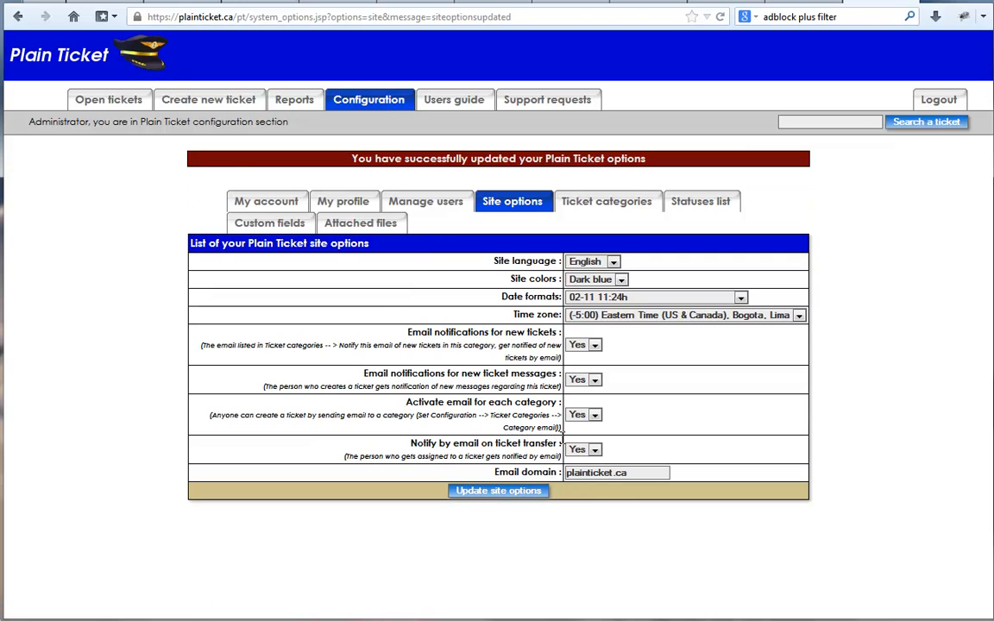
Reassign the Getting started ticket's owner to Test User and confirm the operations.
{"action": "left_click", "coordinate": [76, 102]}
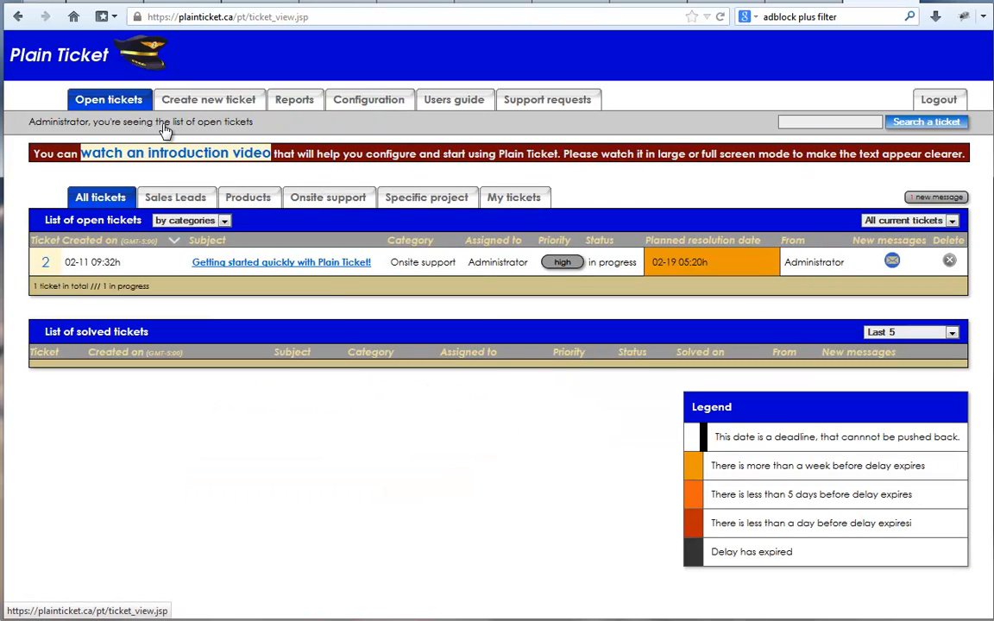
{"action": "left_click", "coordinate": [341, 265]}
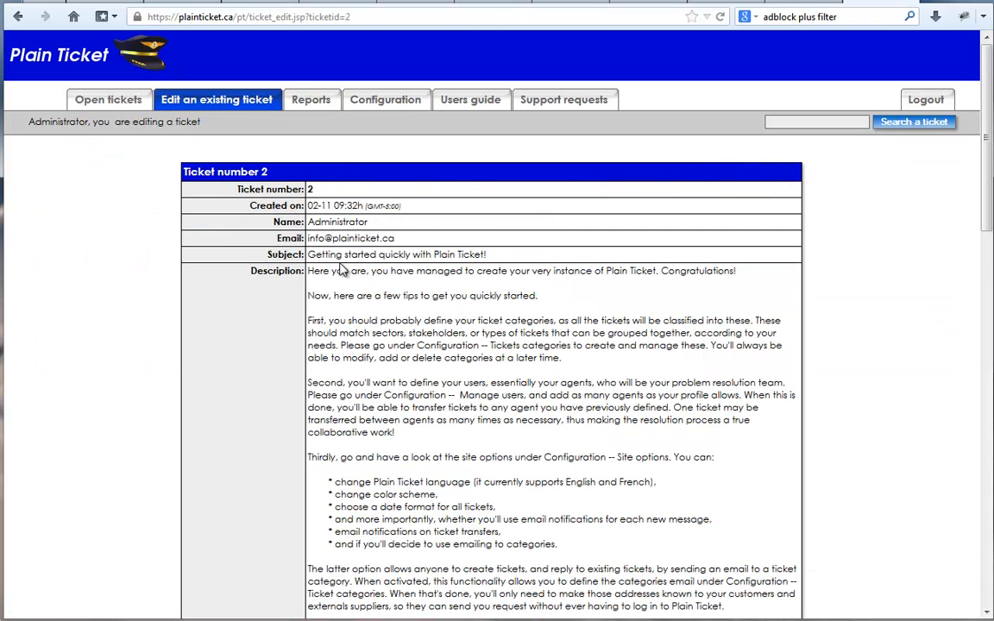
{"action": "left_click_drag", "start_coordinate": [987, 197], "coordinate": [970, 412]}
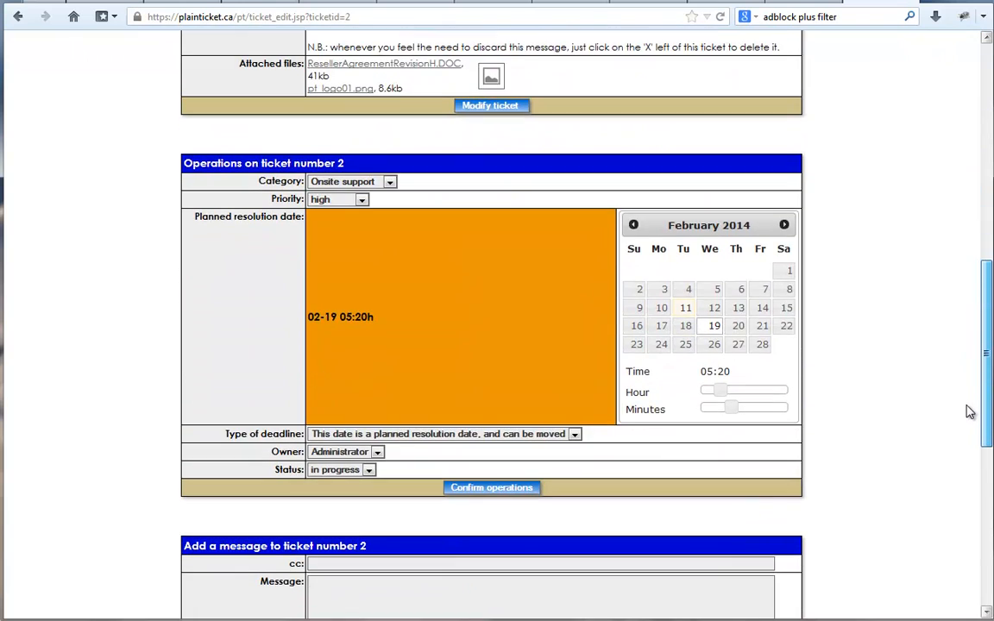
{"action": "left_click", "coordinate": [332, 457]}
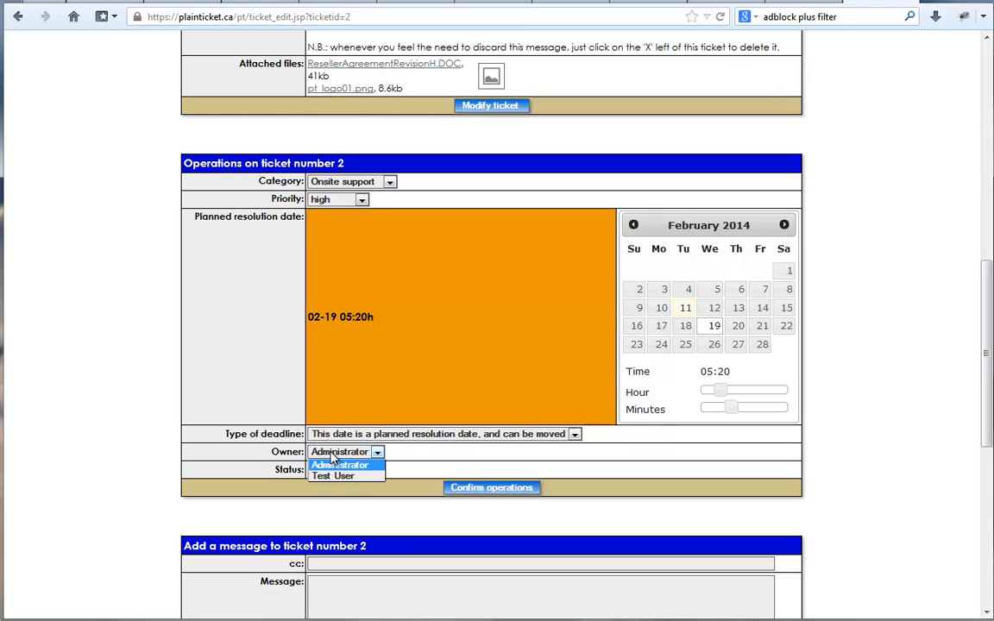
{"action": "left_click", "coordinate": [336, 478]}
{"action": "left_click", "coordinate": [504, 490]}
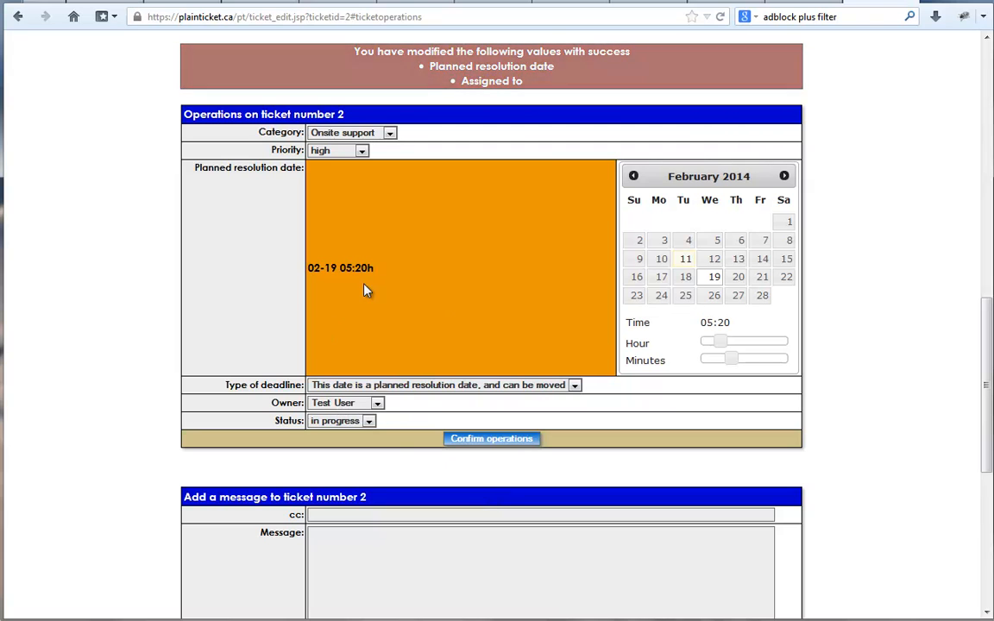
Return to the site options configuration.
{"action": "left_click_drag", "start_coordinate": [986, 409], "coordinate": [985, 164]}
{"action": "left_click", "coordinate": [386, 98]}
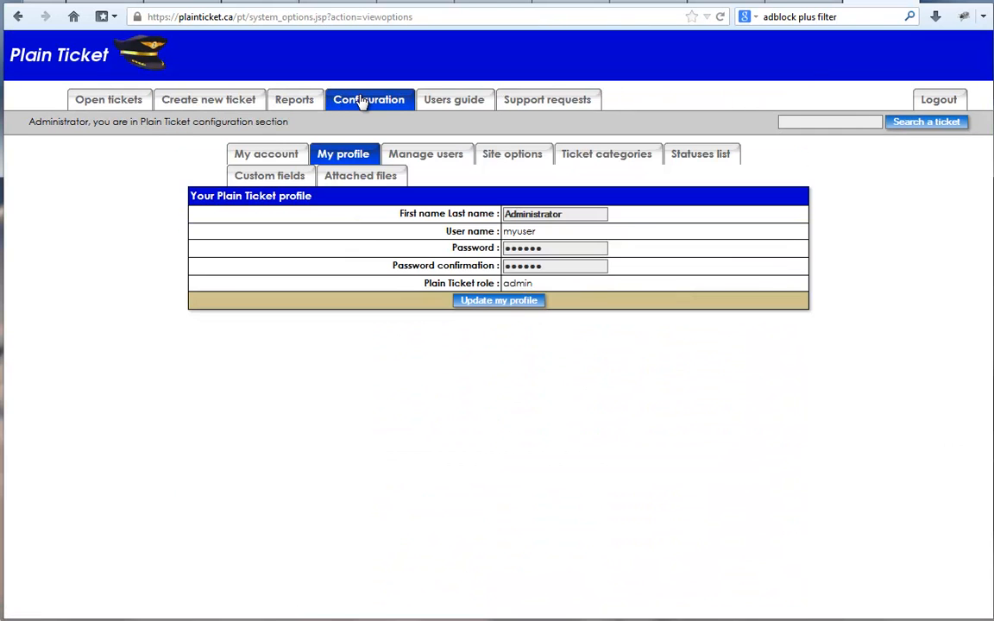
{"action": "left_click", "coordinate": [521, 155]}
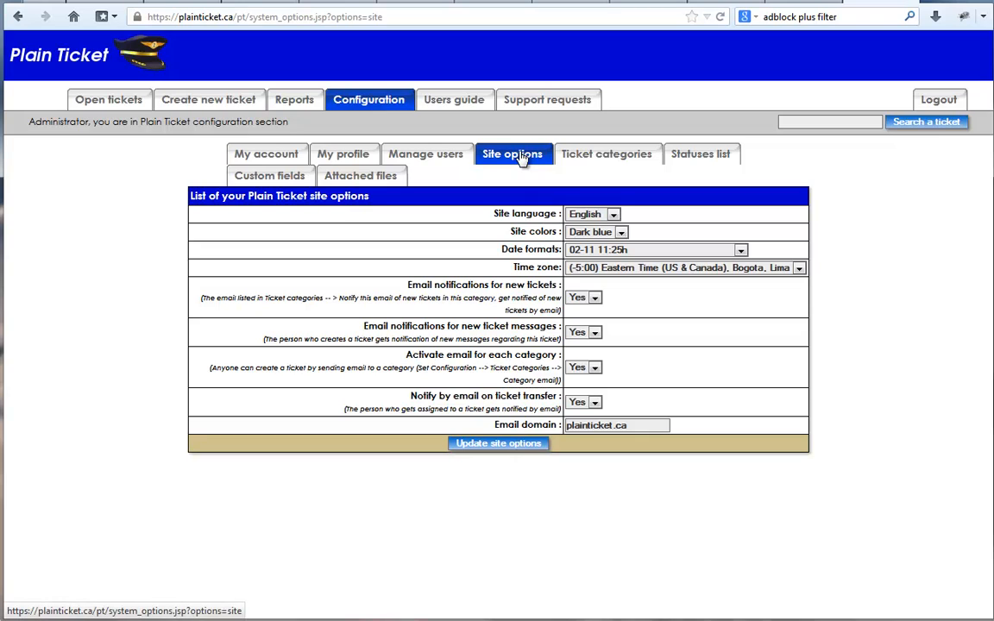